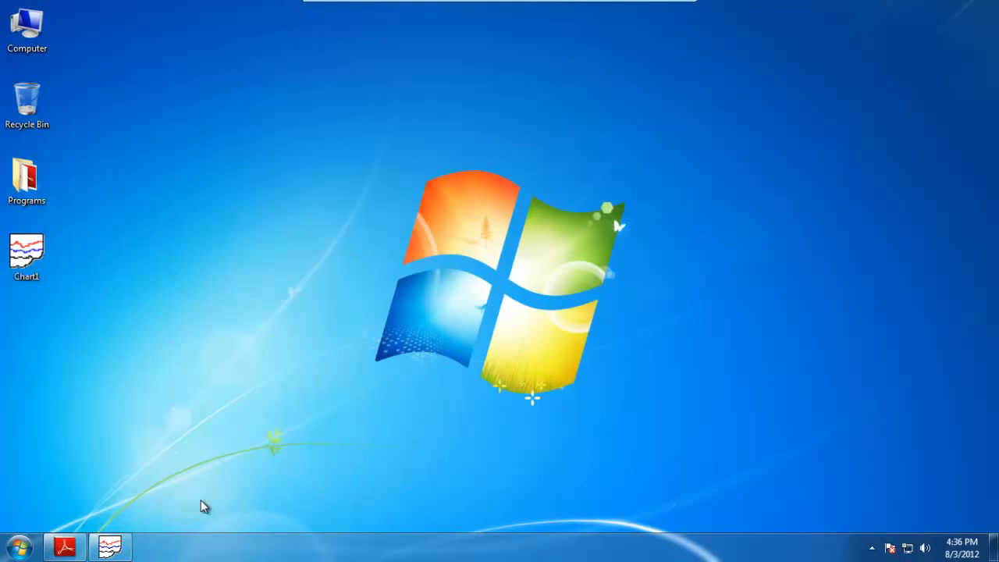
- Switch to Review, locate the saved Chart1 file on the desktop, and return to Review
click(112, 547)
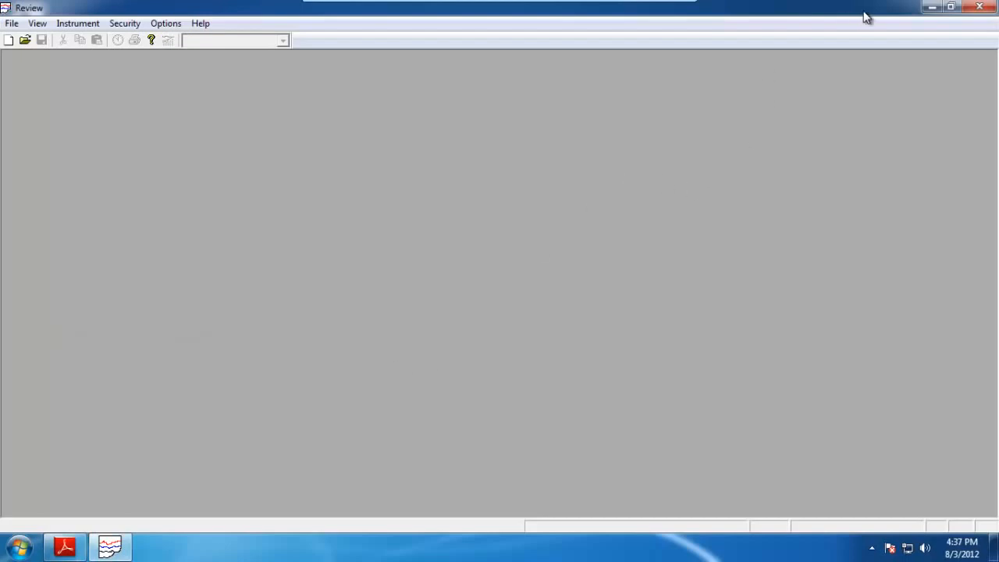
click(932, 11)
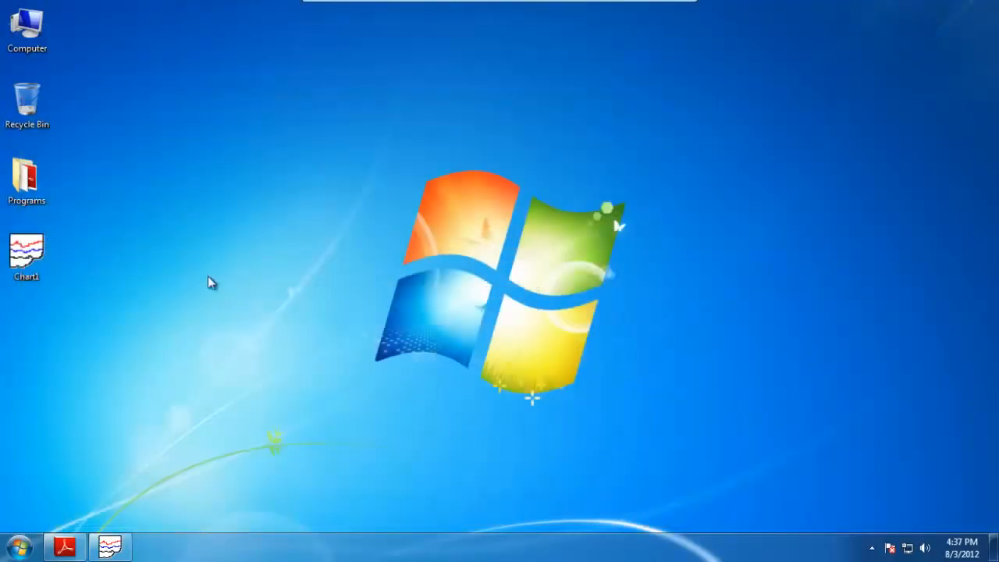
click(43, 254)
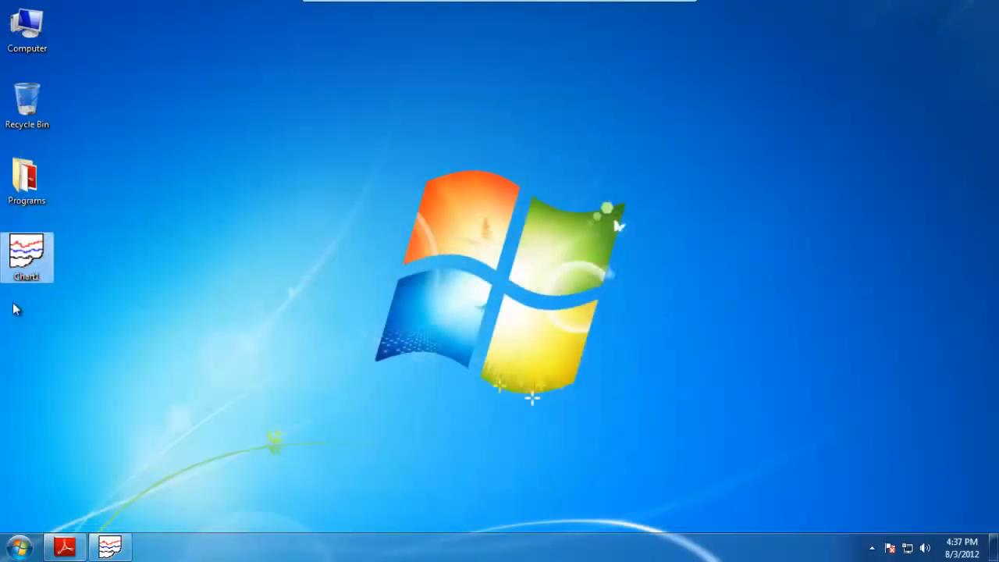
click(110, 546)
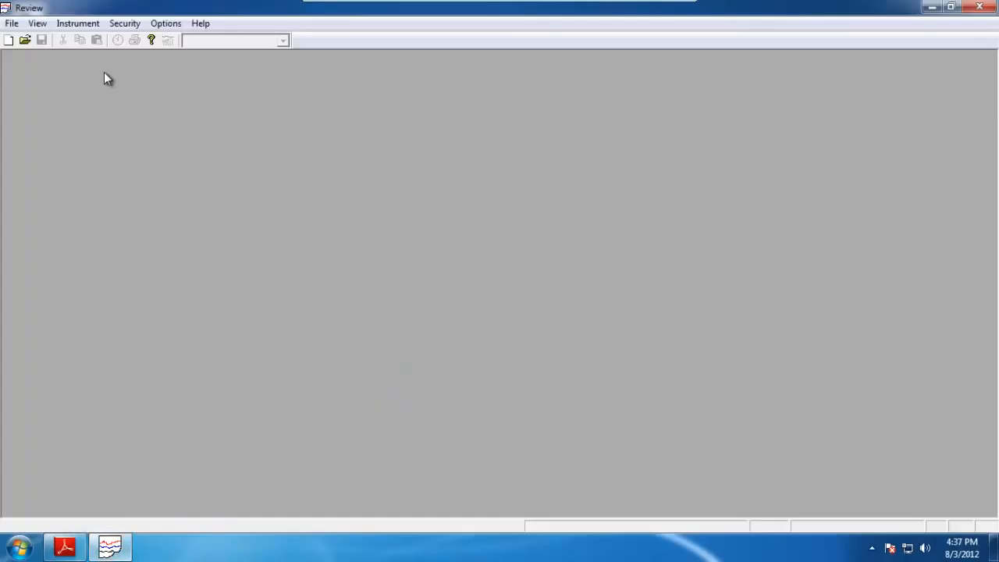
- Create a new chart containing all Group 1 points from Survey Recorder 2
click(13, 25)
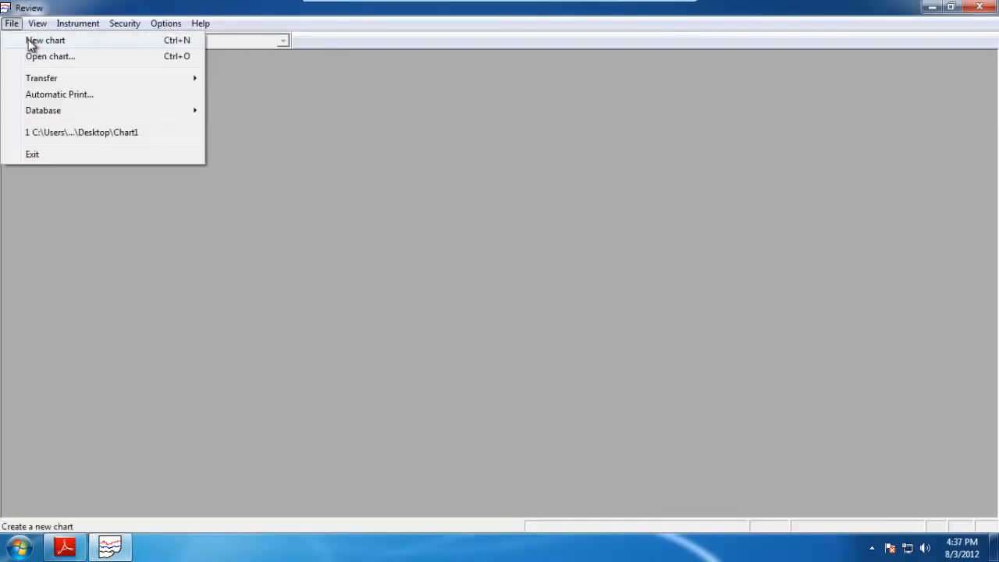
click(30, 44)
click(341, 414)
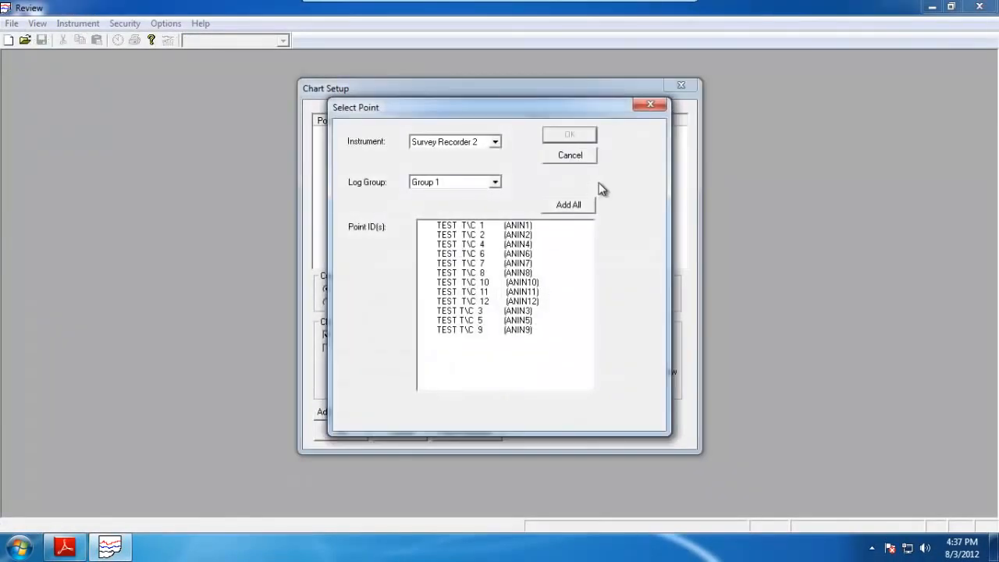
click(598, 205)
click(340, 434)
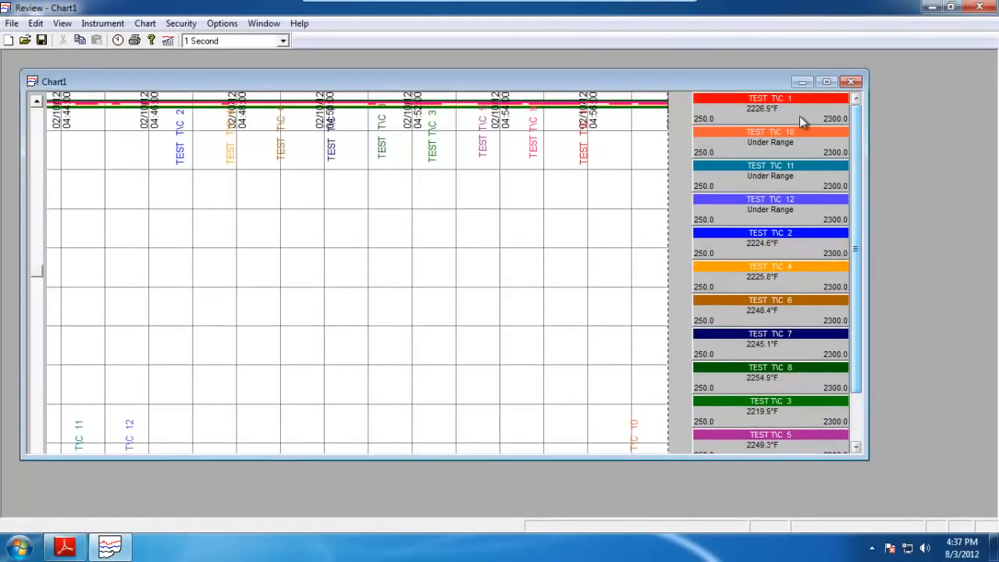
- Close the new chart without saving its changes
click(12, 22)
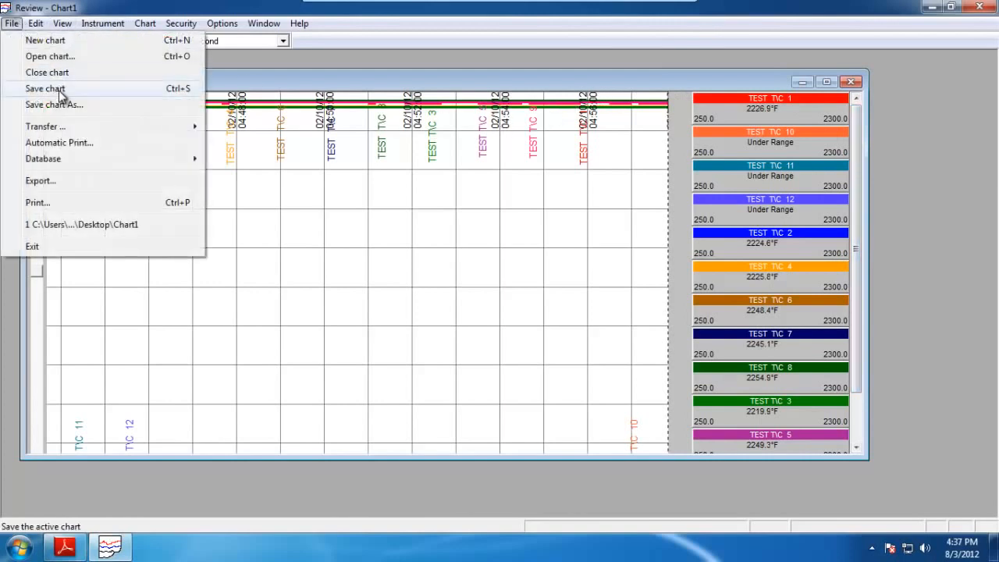
click(852, 83)
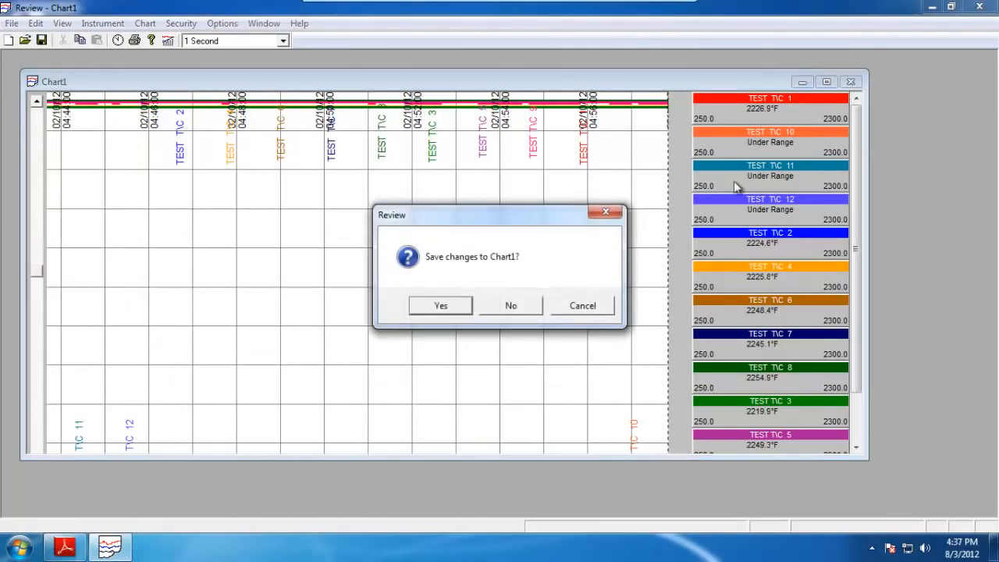
click(535, 306)
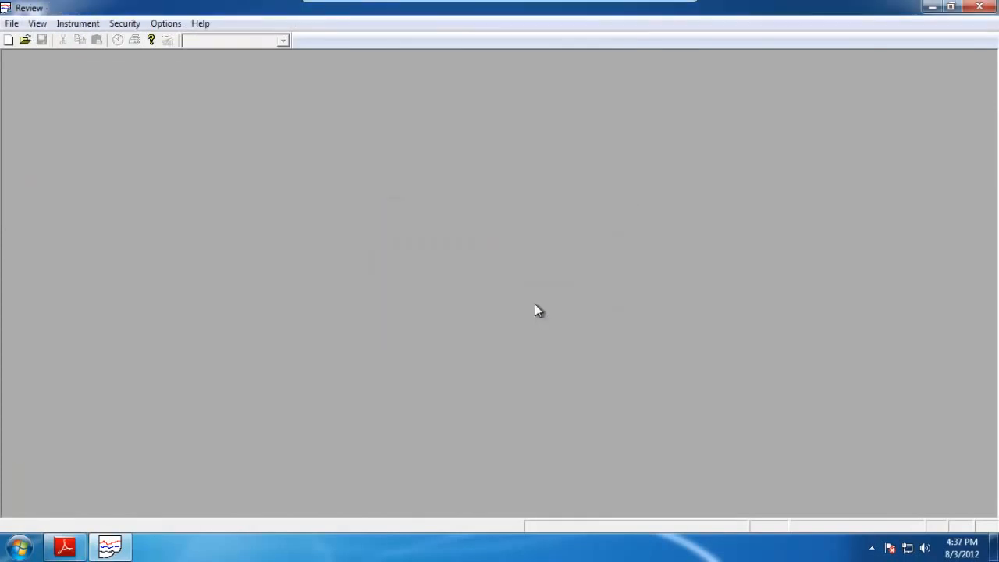
- Add an automatic print entry for the instrument Survey Recorder 2 with log group Group 1
click(14, 24)
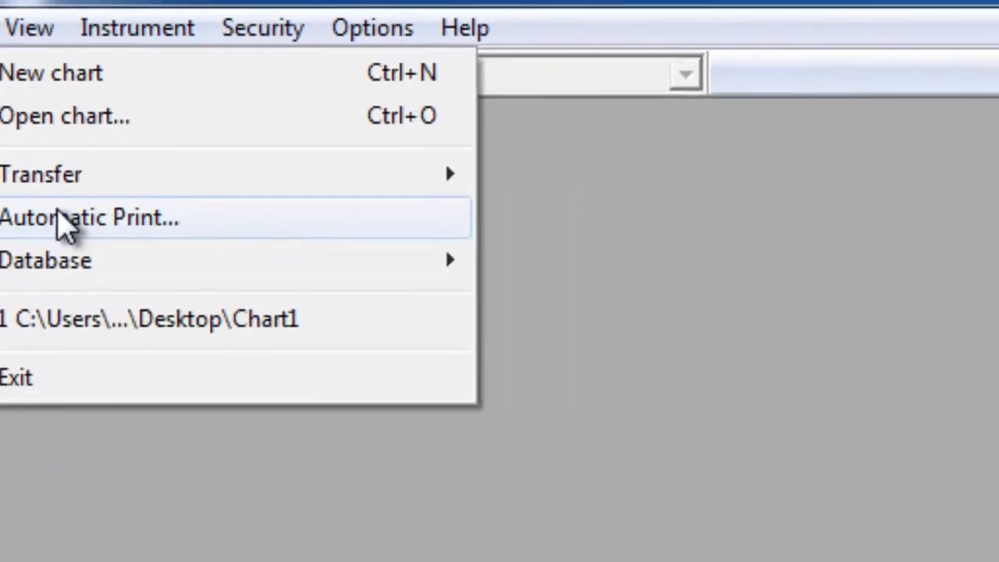
click(168, 316)
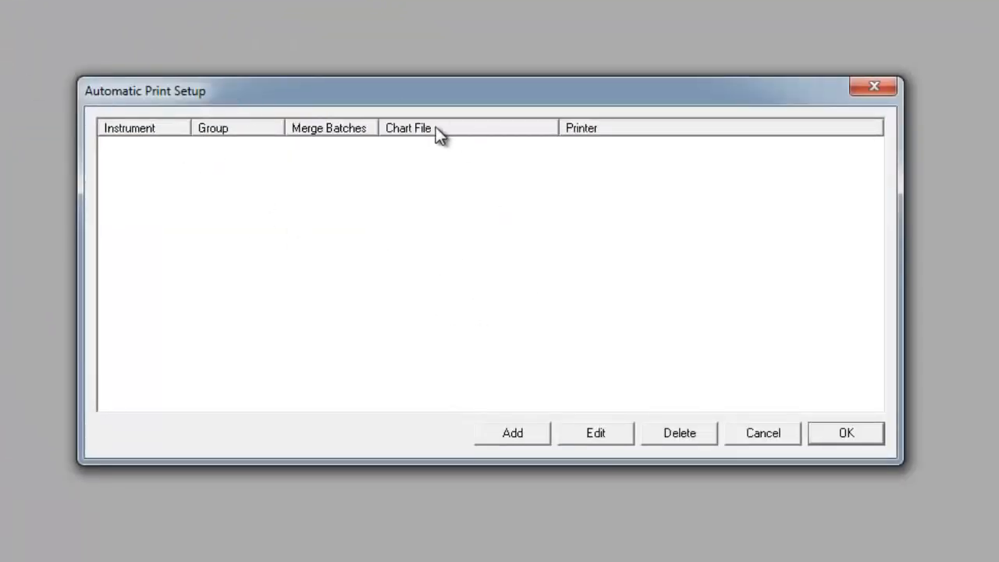
click(508, 433)
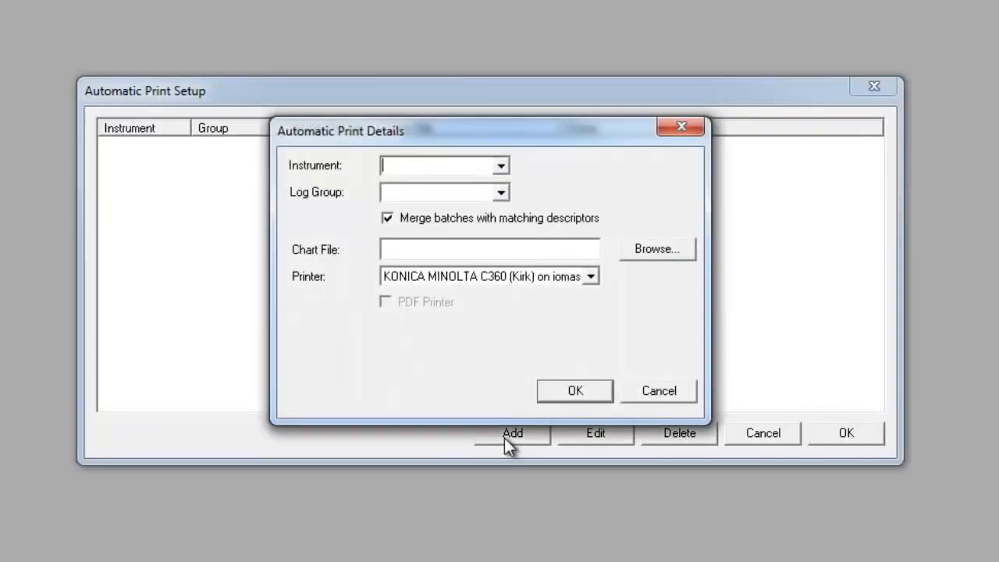
click(500, 164)
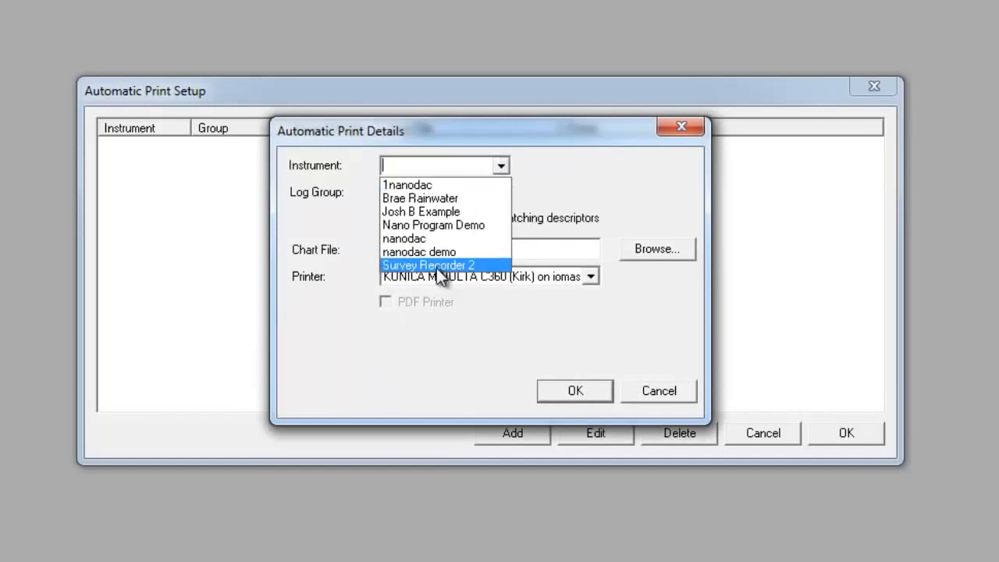
click(436, 267)
click(501, 192)
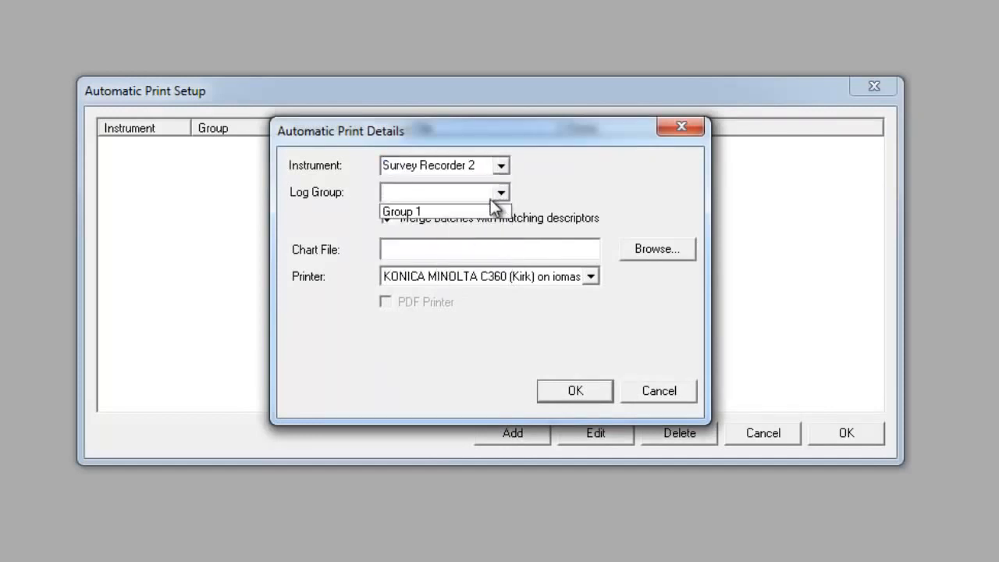
click(470, 210)
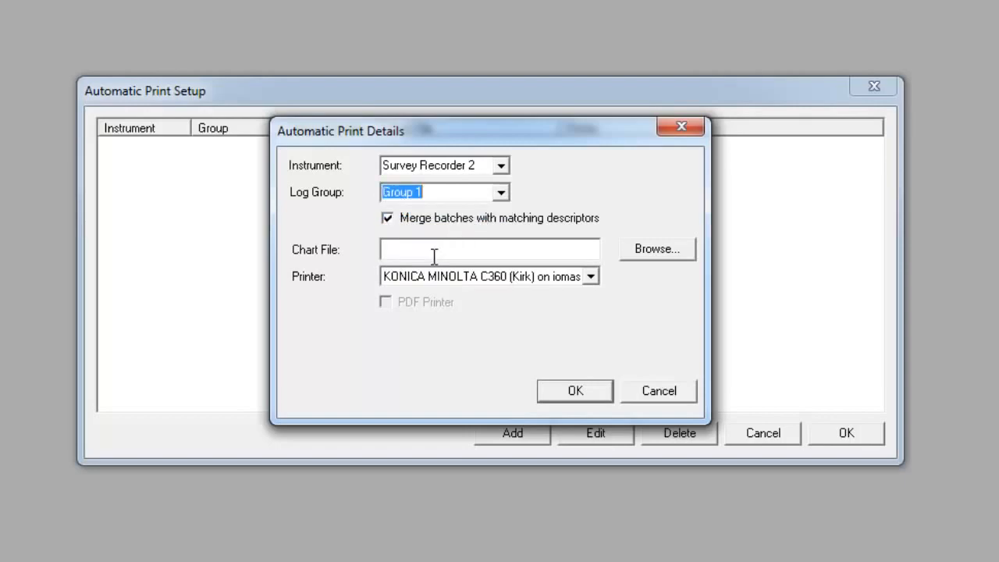
- Assign Chart1 from the desktop as the chart file of the automatic print entry
click(645, 251)
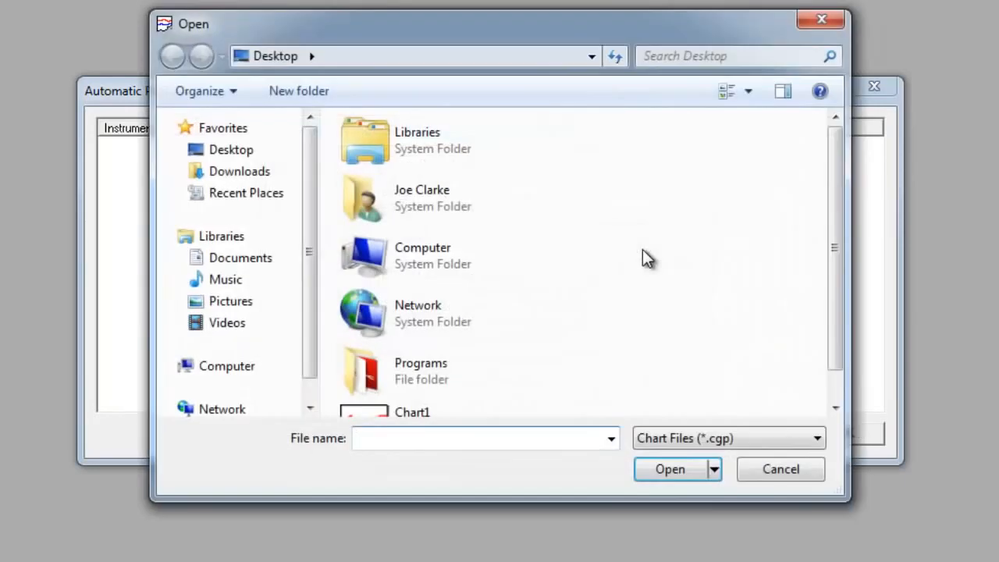
drag(830, 310, 835, 374)
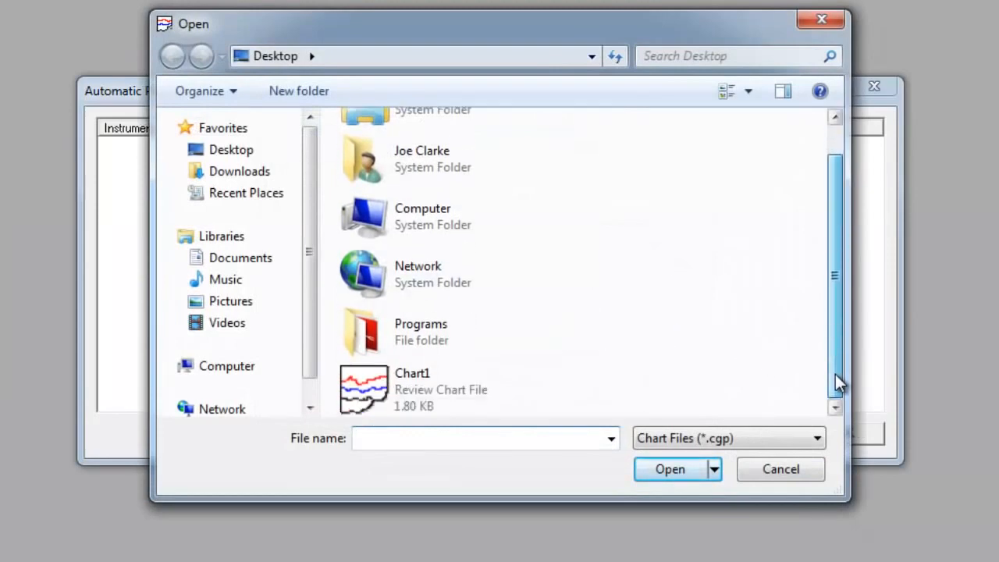
click(446, 390)
click(662, 476)
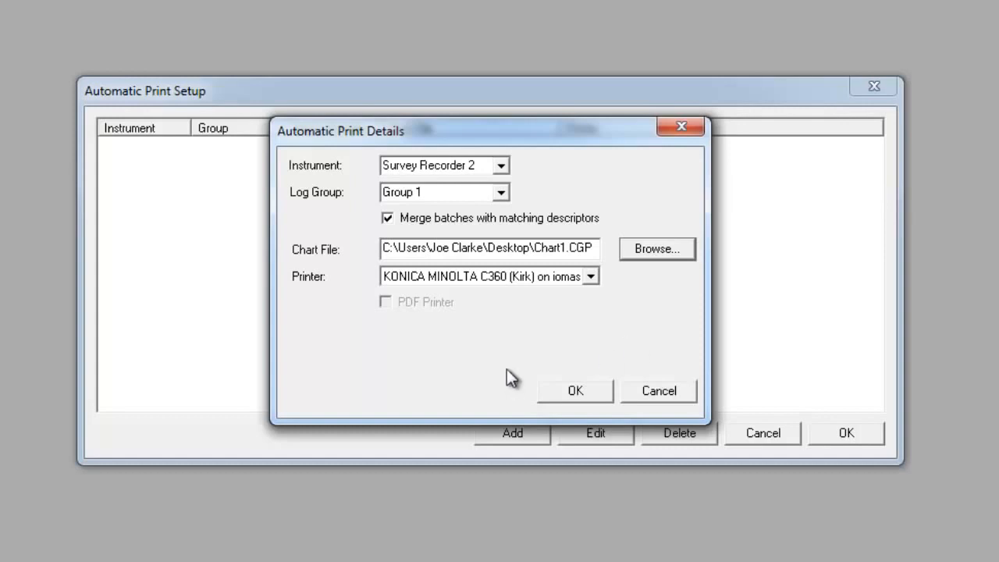
- Keep merging of batches with matching descriptors enabled, choose the KONICA MINOLTA C360 printer, and confirm the automatic print setup
click(391, 219)
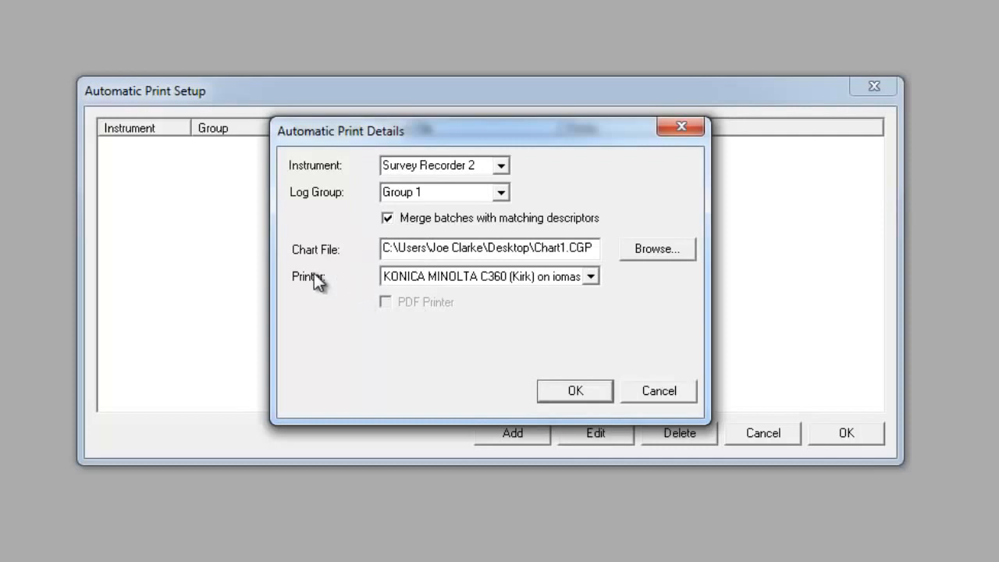
click(598, 278)
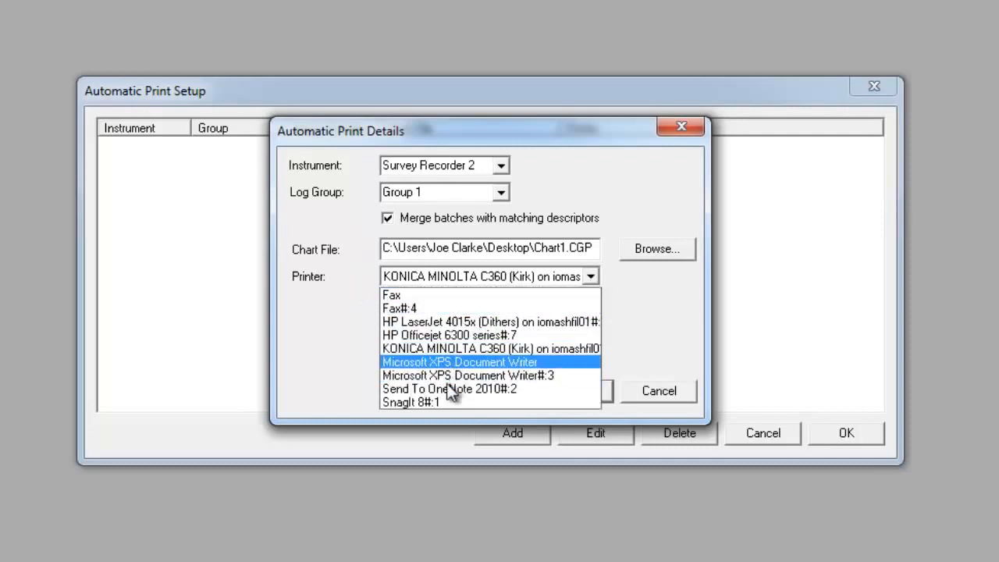
click(569, 349)
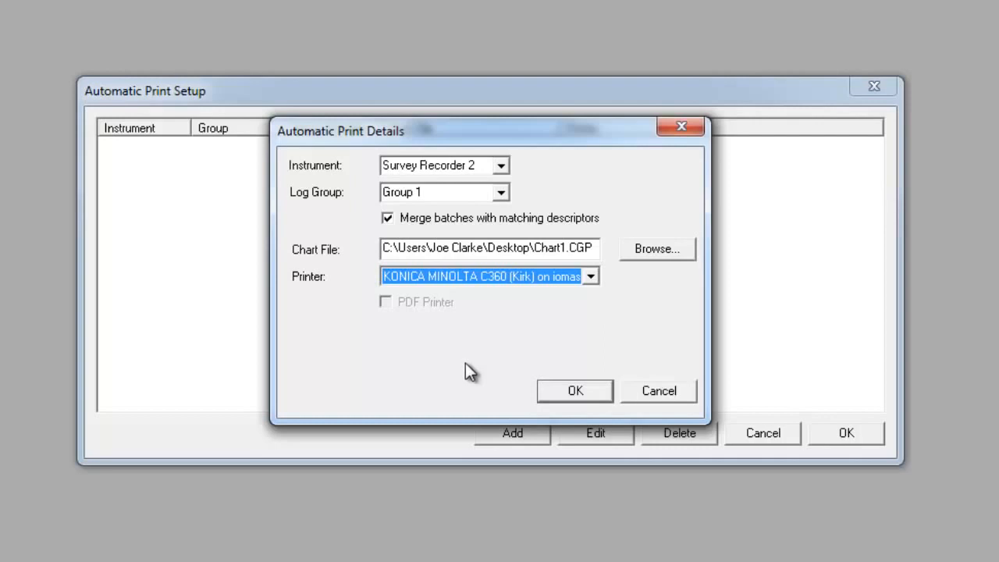
click(575, 390)
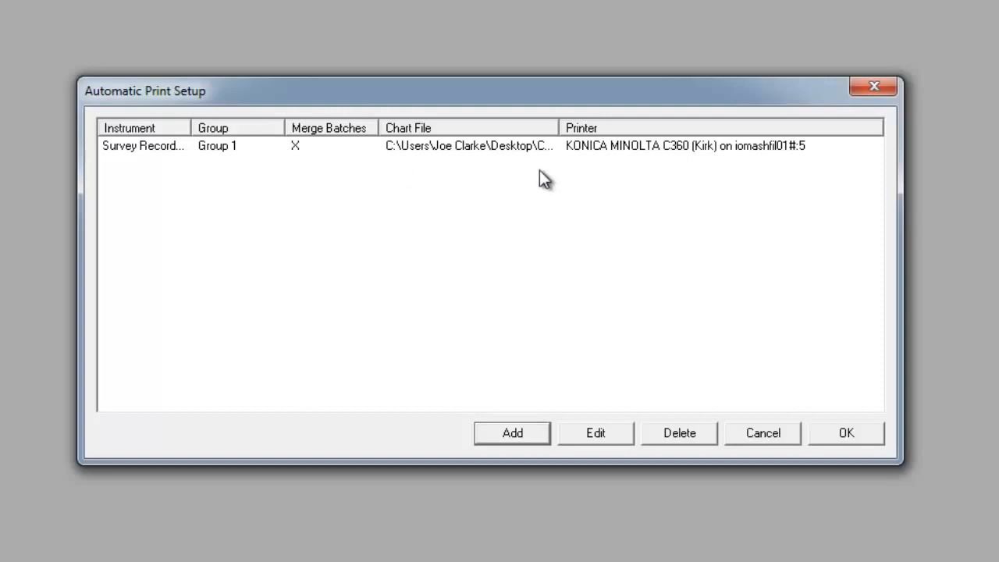
click(850, 433)
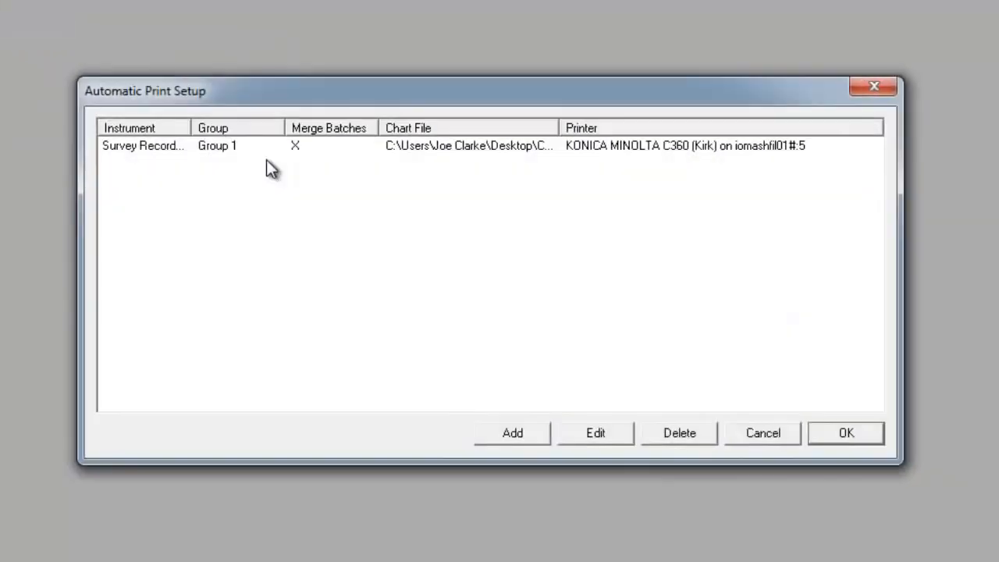
- Check the Group 1 automatic print entry's details without changing them, and delete the entry from the setup
click(273, 146)
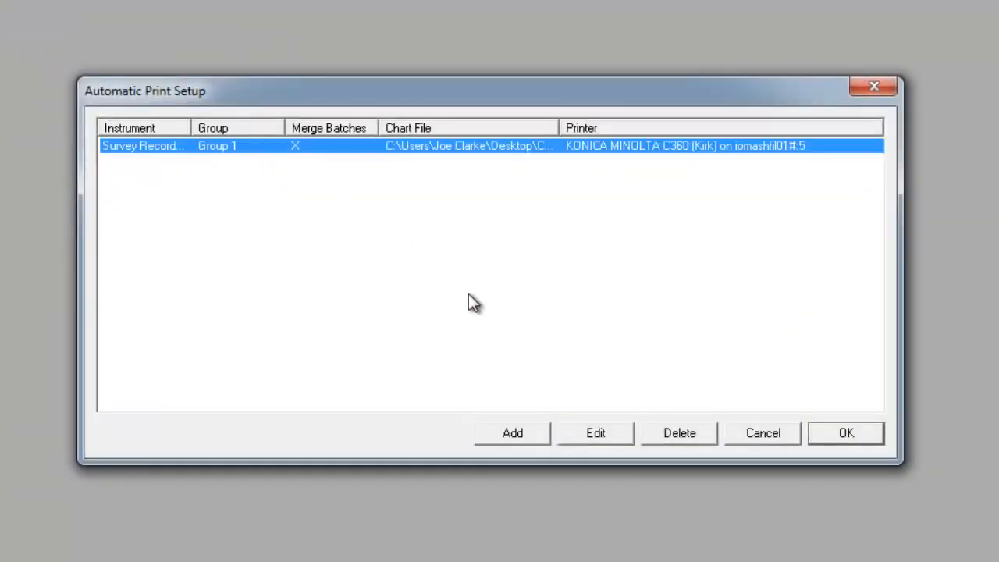
click(593, 434)
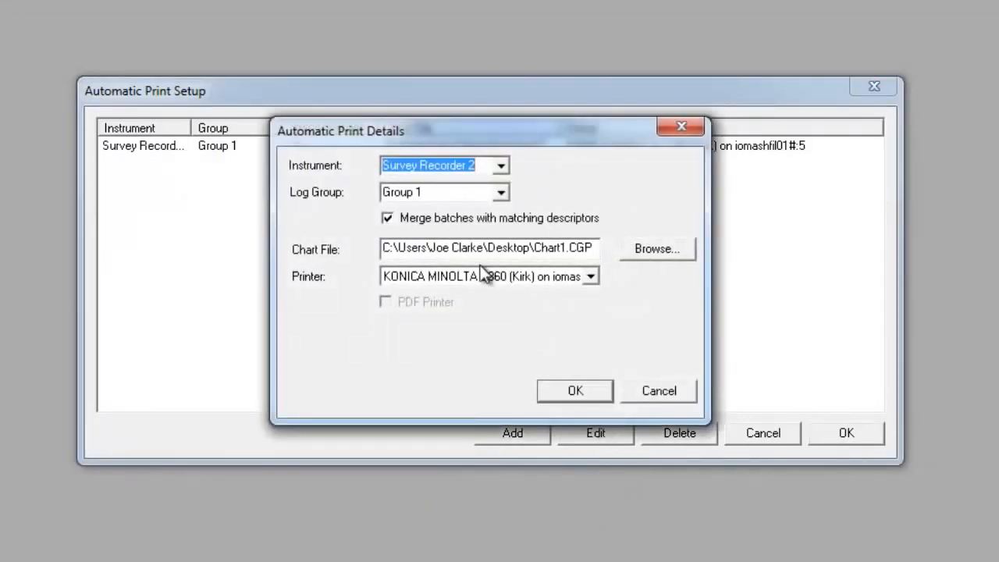
click(654, 394)
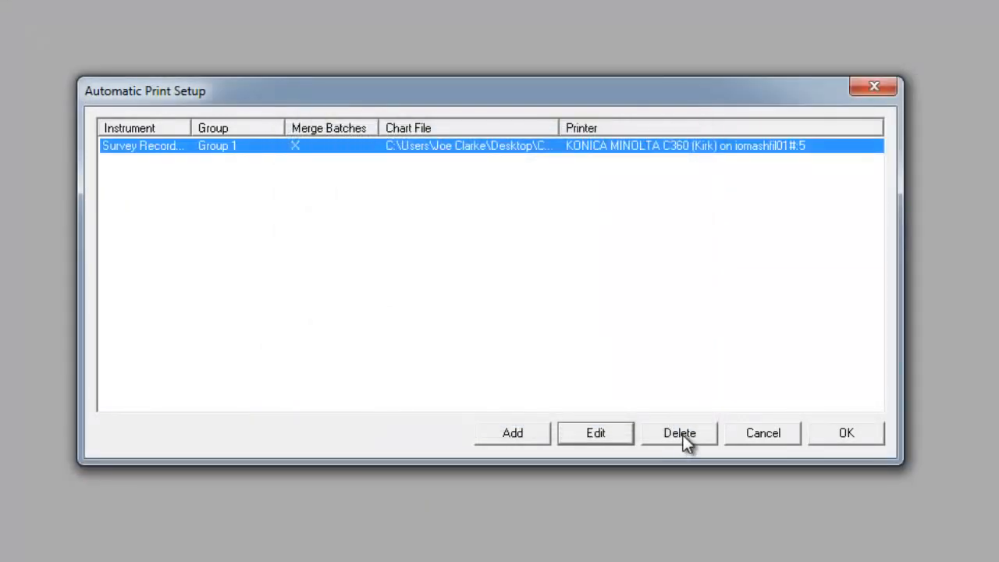
click(681, 436)
click(818, 425)
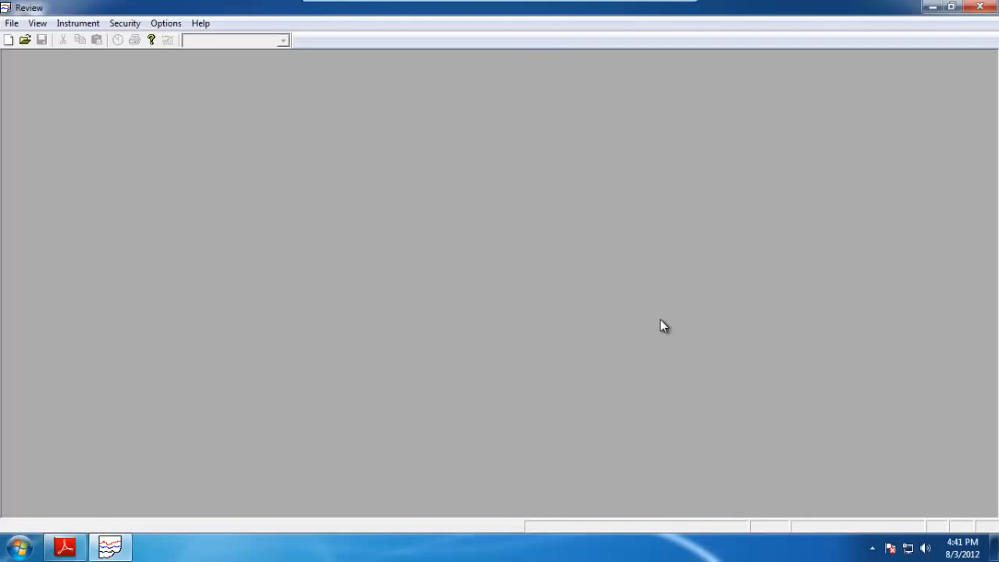
- View the database auto archive settings and close them without changes
click(11, 23)
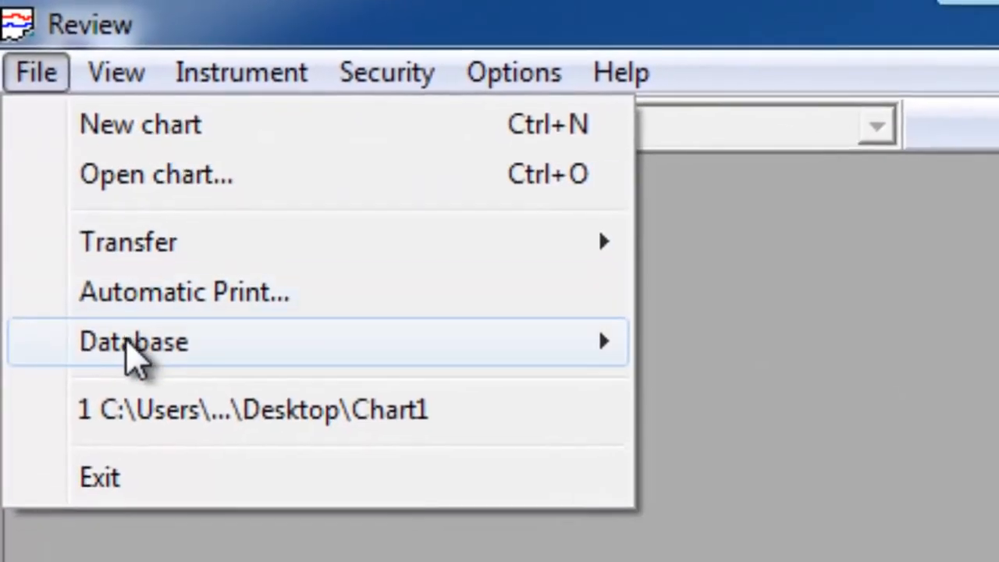
mouse_move(134, 369)
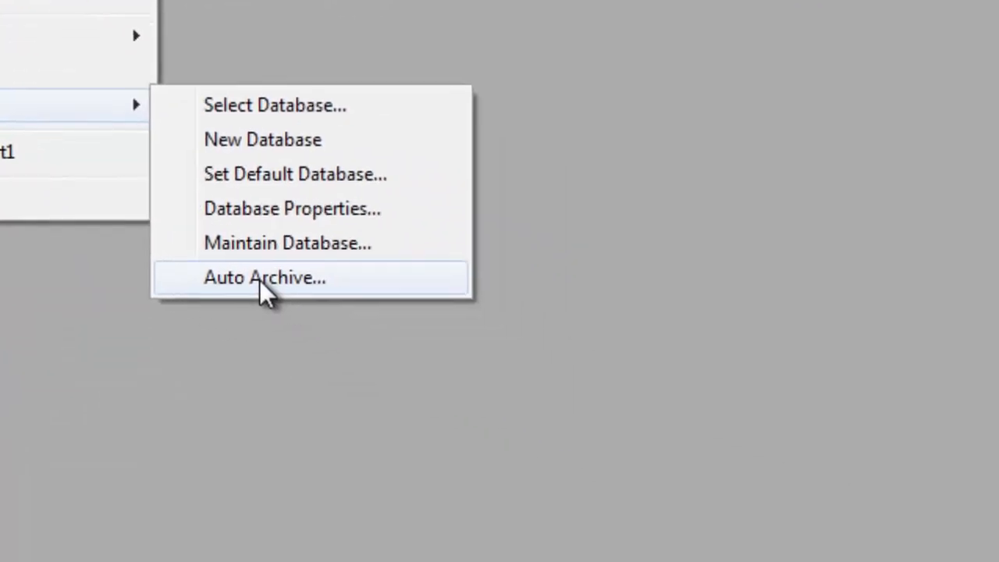
click(581, 435)
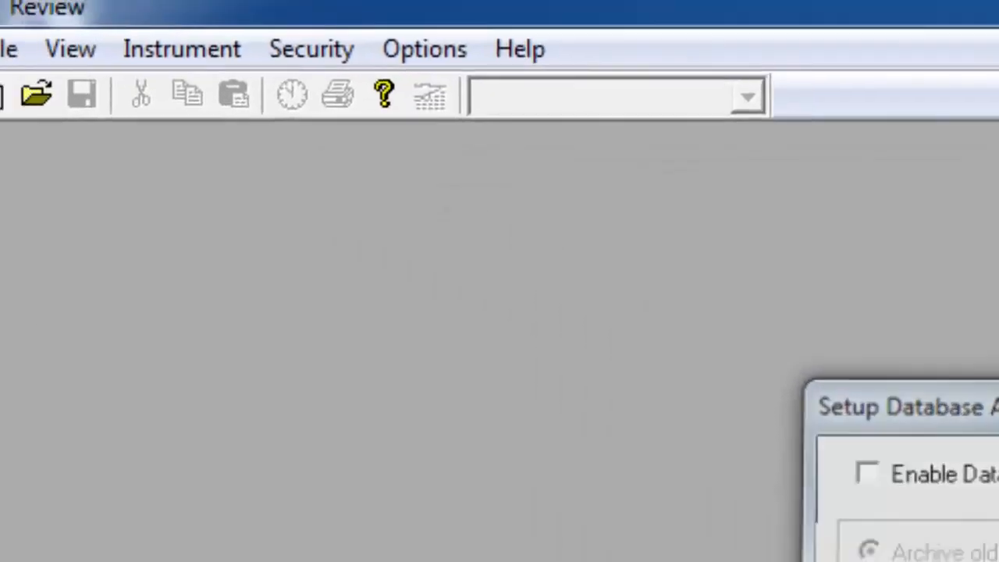
click(795, 500)
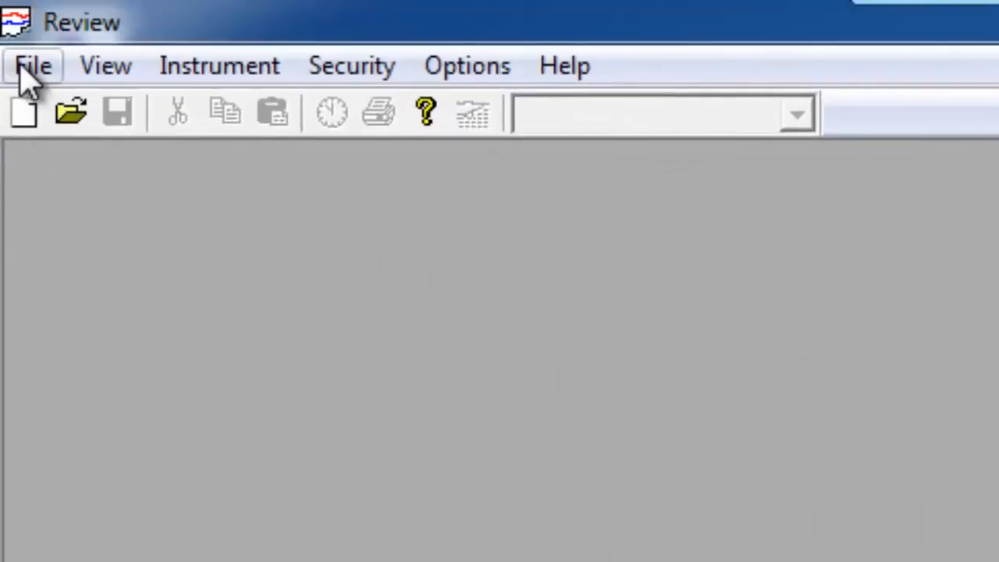
- Examine the recorded batches for all instruments in database maintenance, selecting one batch in the list
click(27, 65)
mouse_move(127, 320)
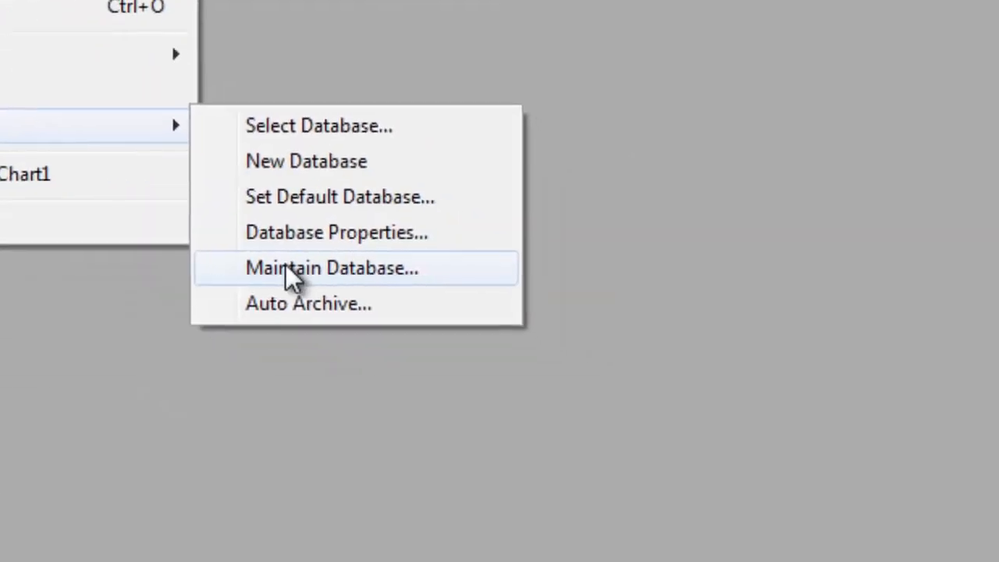
click(678, 490)
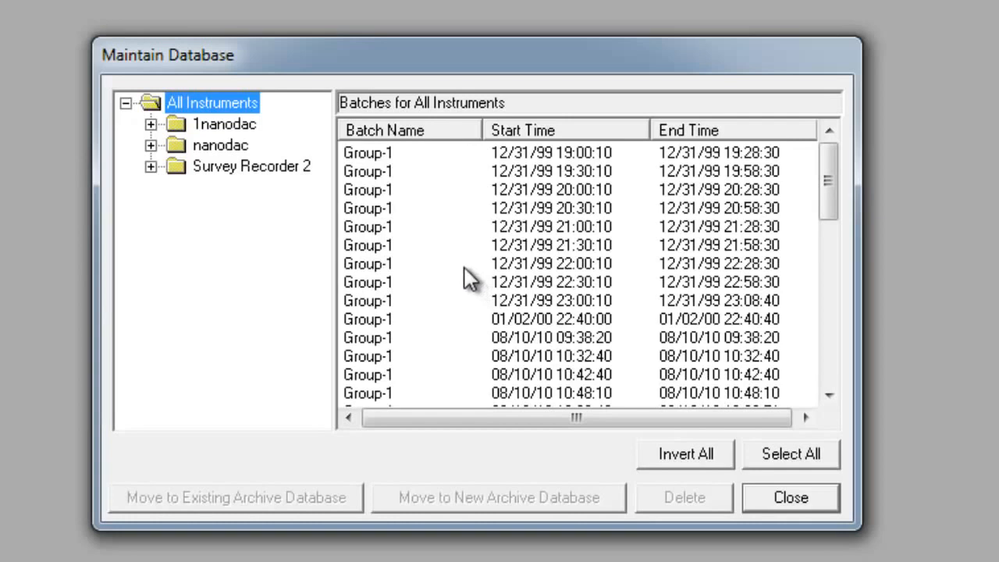
click(454, 190)
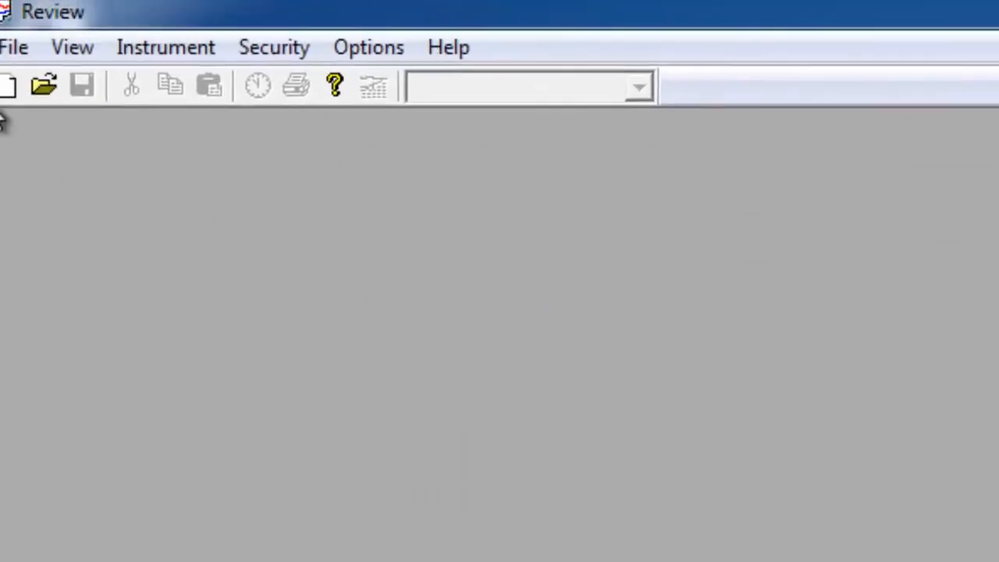
- Enable database auto archive, try the option to delete old data, and return to archiving old data to a new database
click(15, 47)
mouse_move(101, 266)
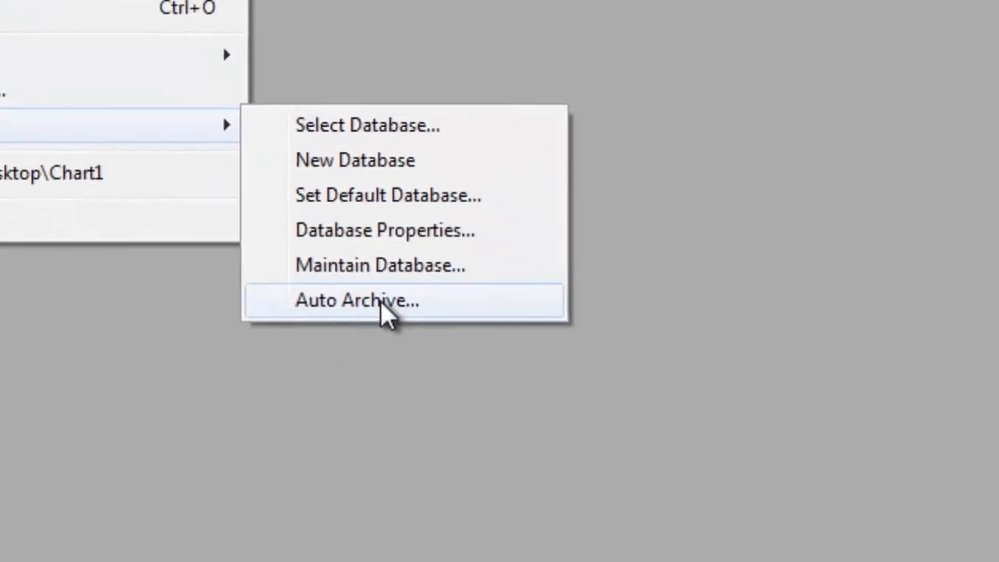
click(621, 445)
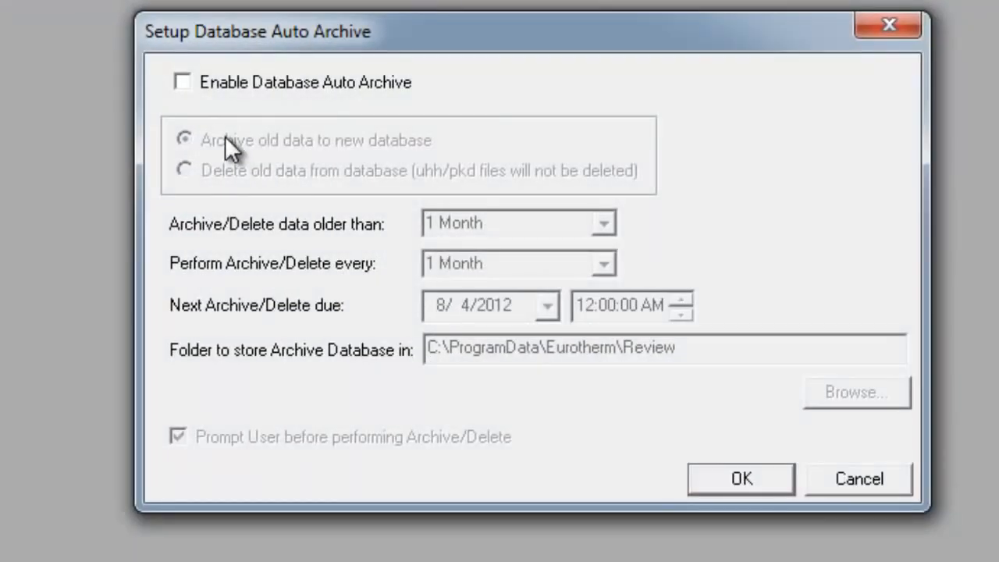
click(183, 82)
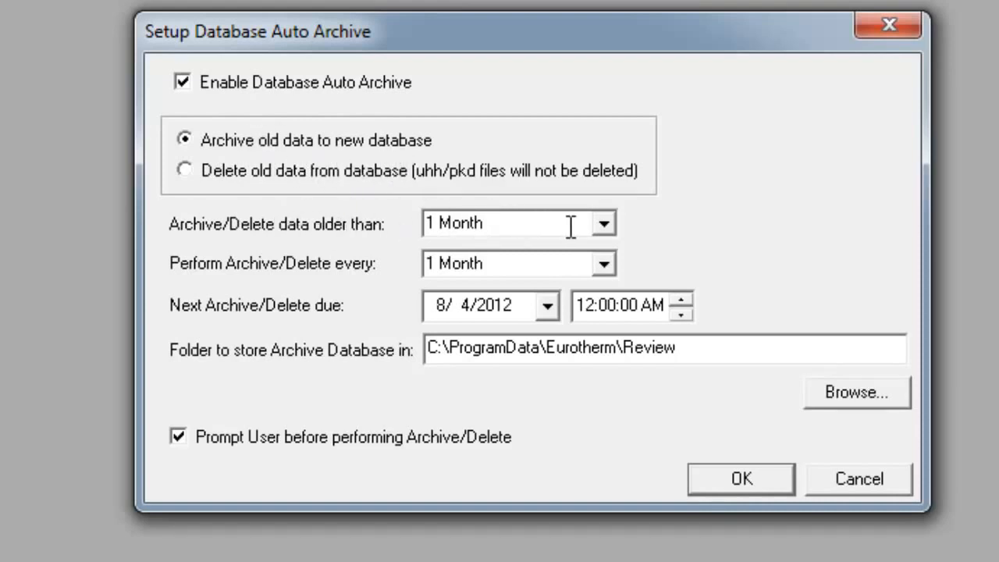
click(606, 225)
click(606, 225)
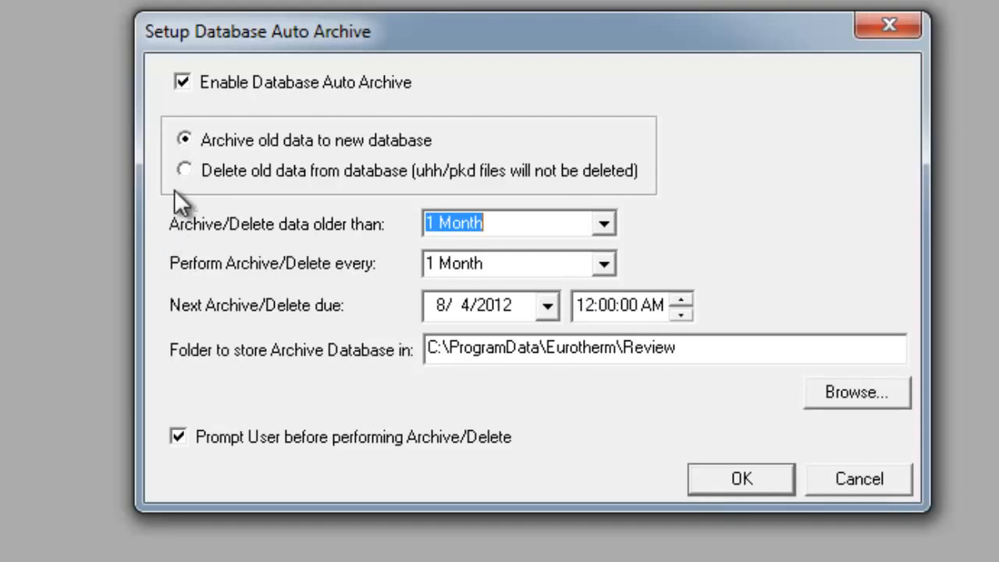
click(183, 170)
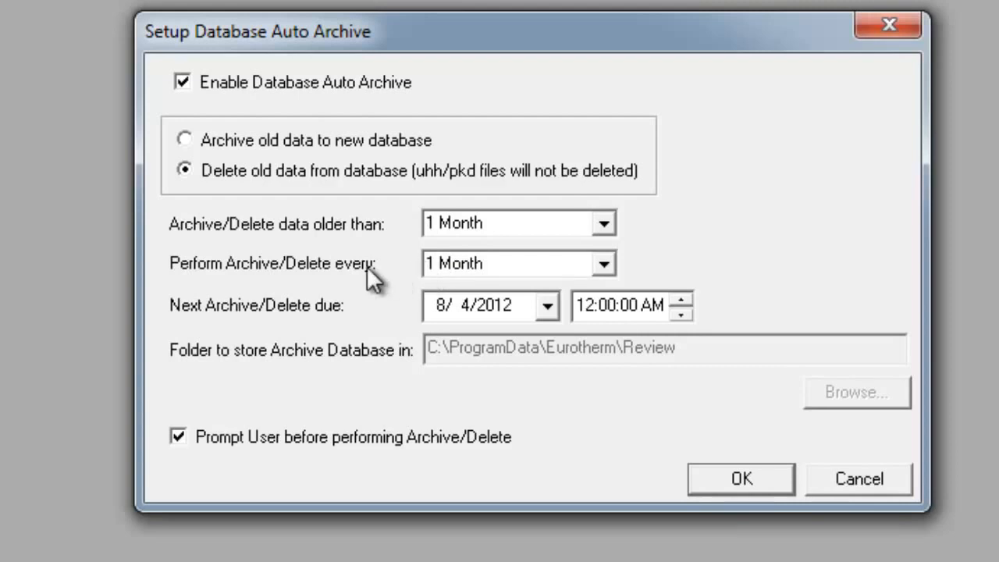
click(185, 140)
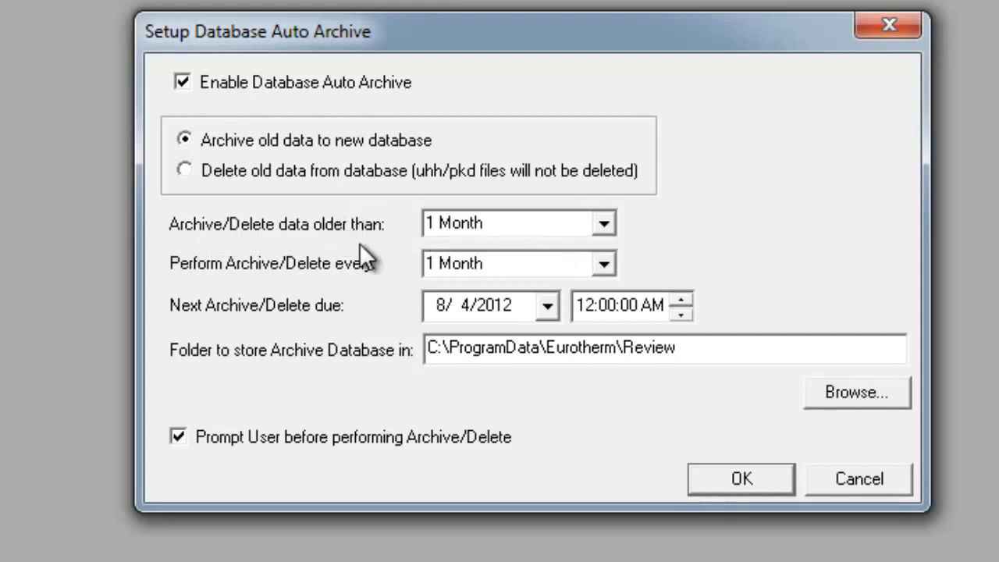
- Set auto archive to cover data older than 3 months, with the next archive due at 3:00:00 AM
click(605, 223)
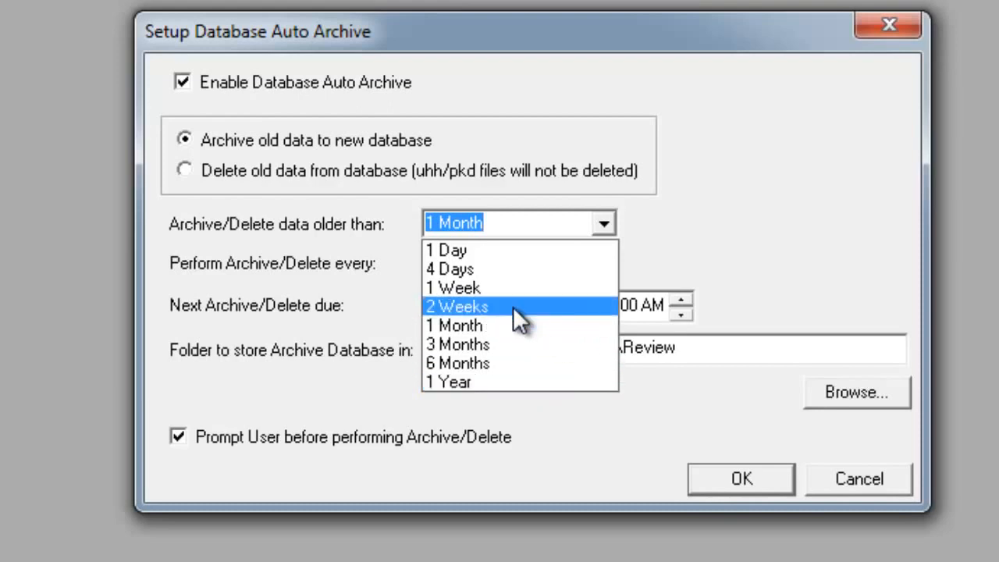
click(486, 345)
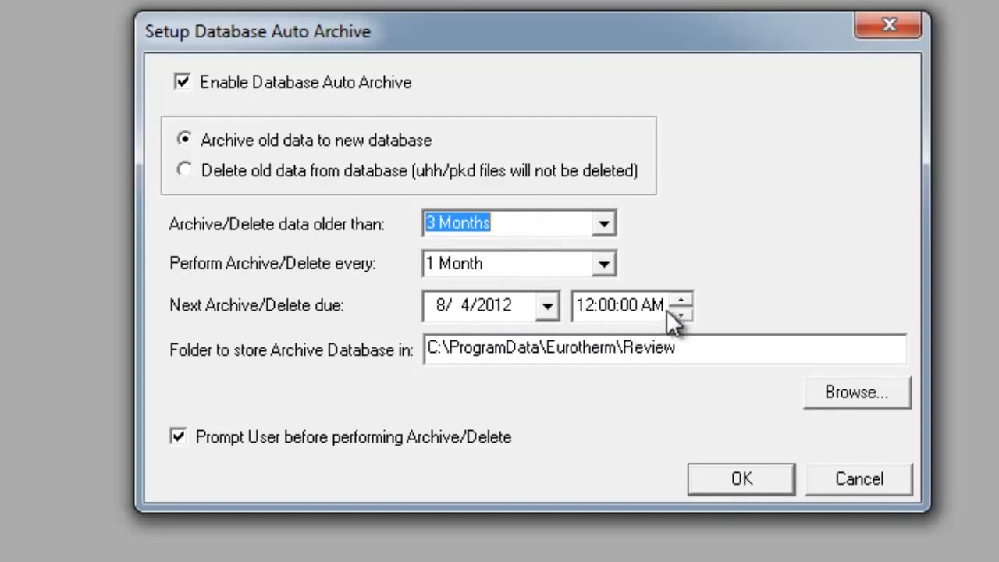
click(685, 300)
click(685, 300)
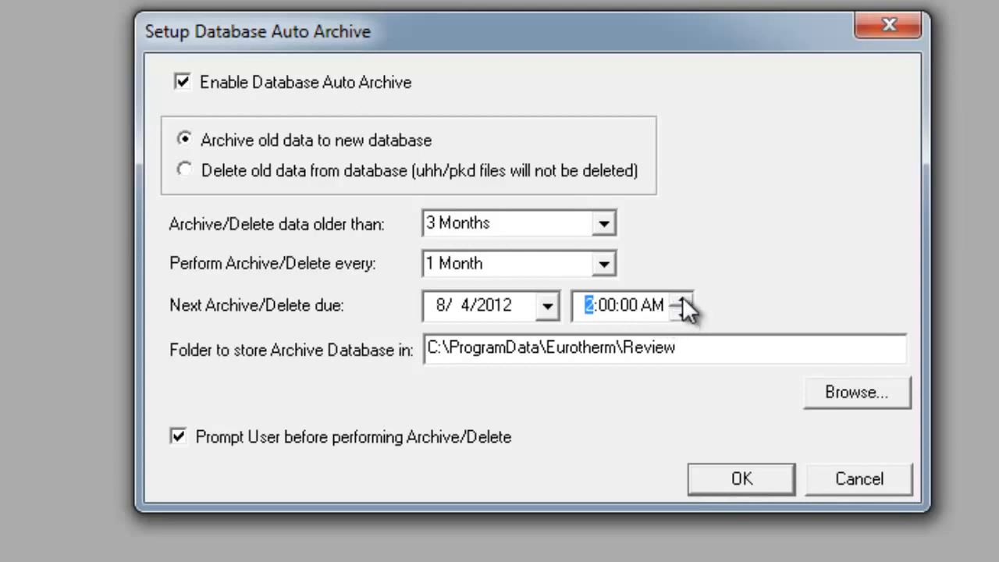
click(682, 300)
- Turn off the user prompt before performing Archive/Delete, and cancel the auto archive setup
drag(749, 355, 324, 326)
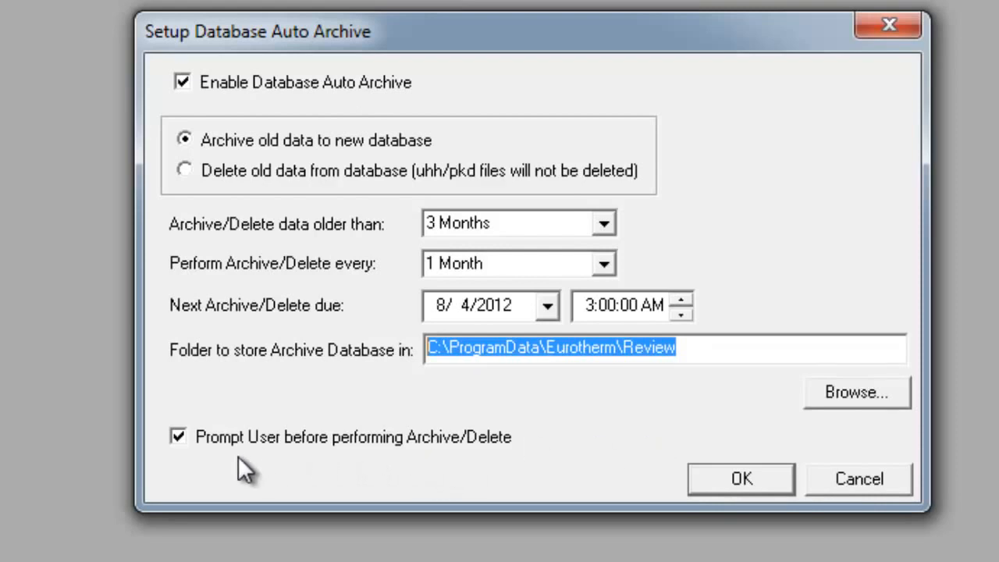
click(176, 436)
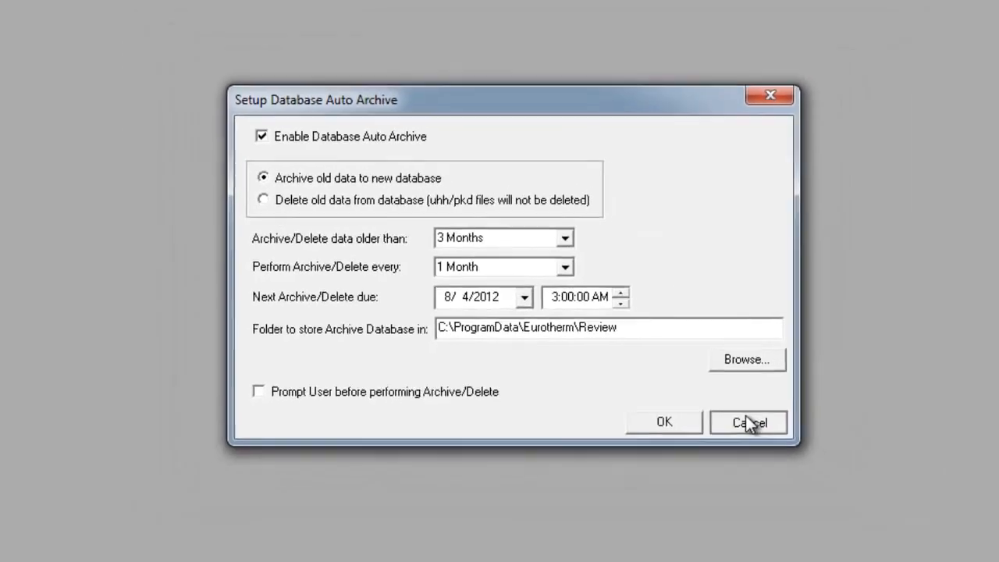
click(859, 478)
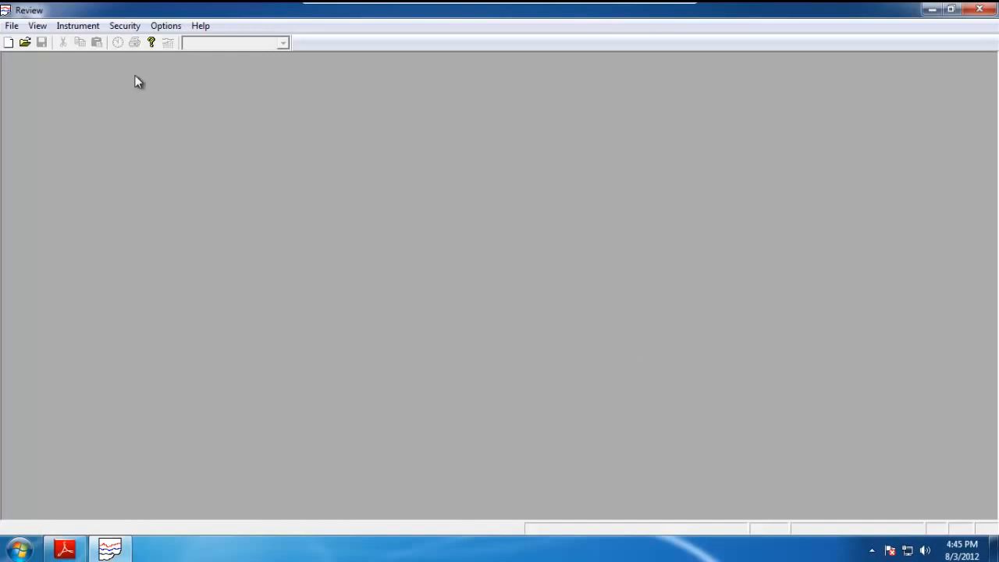
- Open the Chart1 chart file from the Desktop and maximize its window
click(12, 26)
click(45, 57)
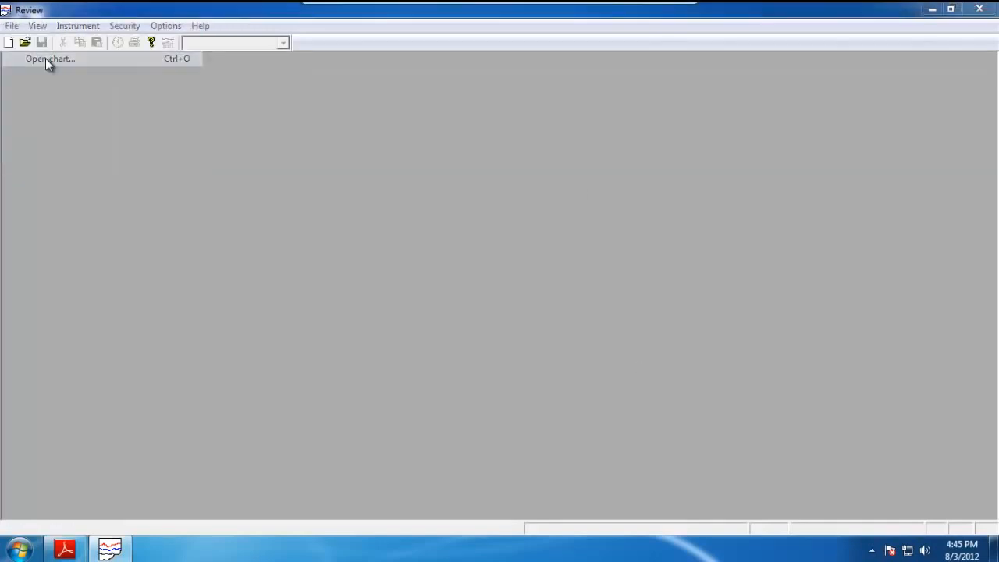
click(457, 373)
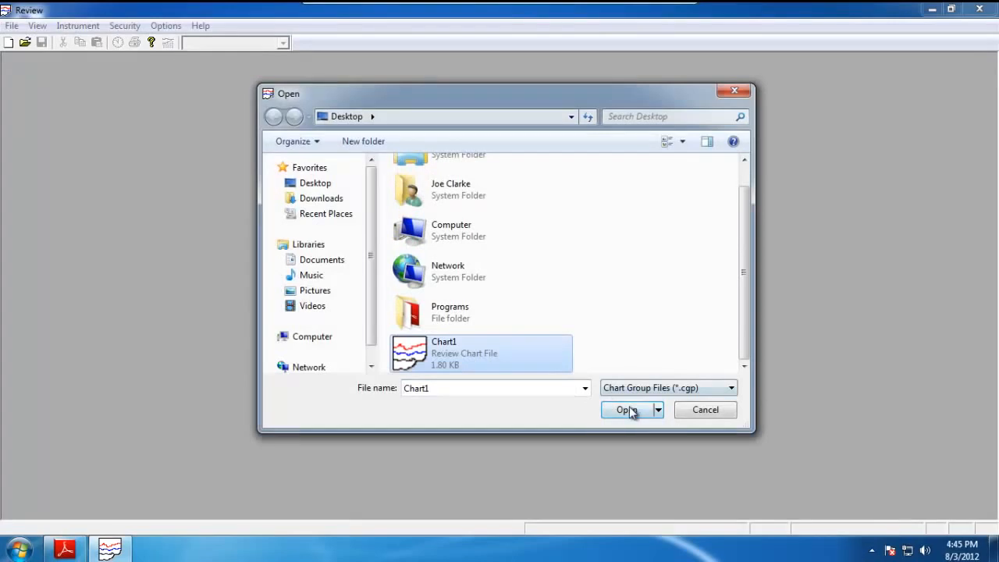
click(628, 409)
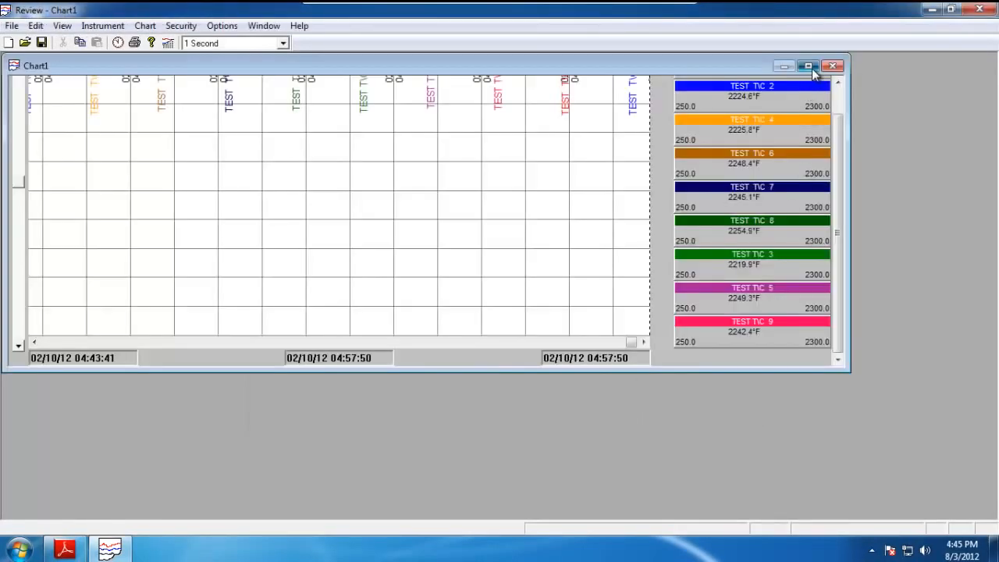
click(808, 65)
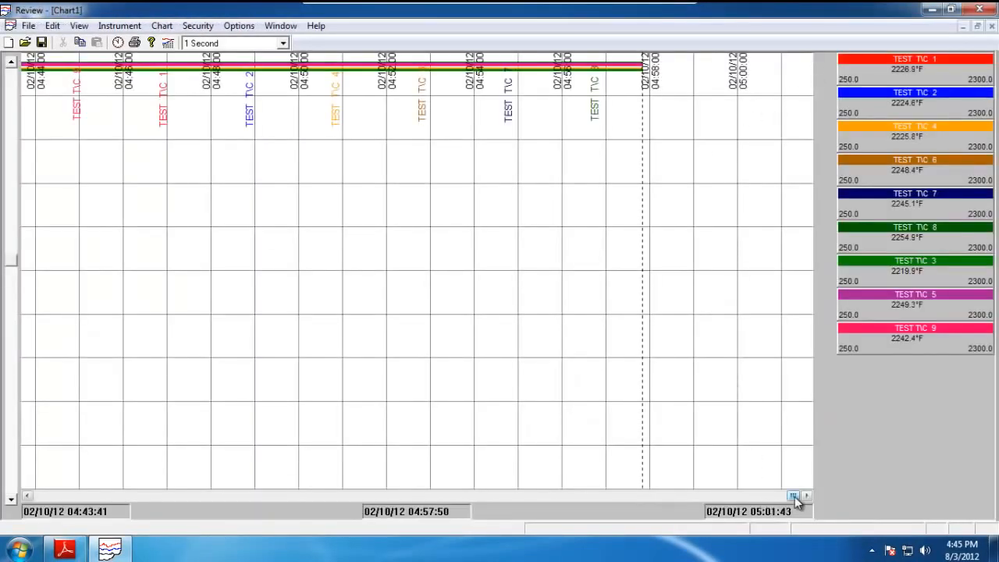
- Set the chart interval to 20 Seconds and show the earlier data from the afternoon of 02/09/12
drag(793, 495, 715, 495)
click(283, 43)
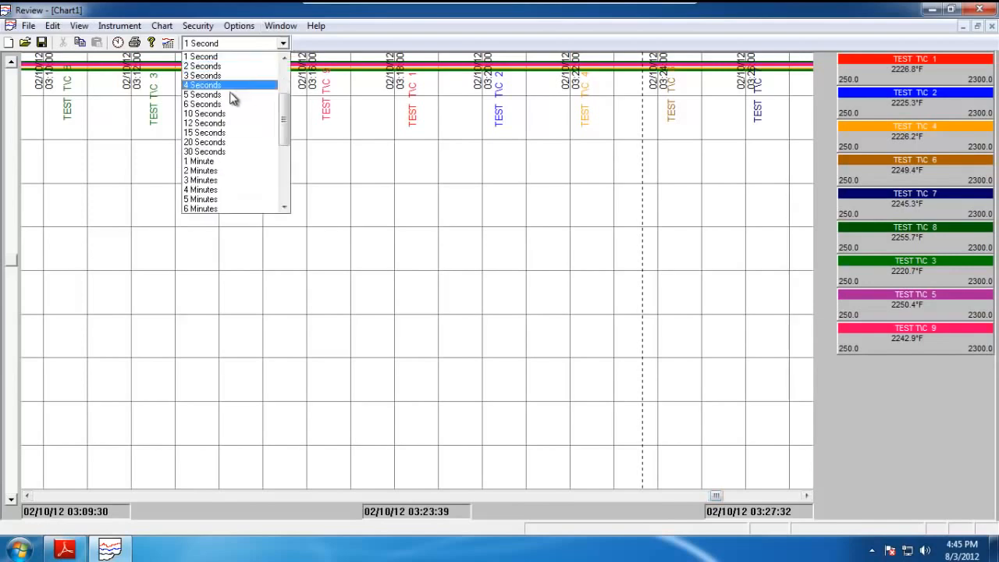
click(209, 142)
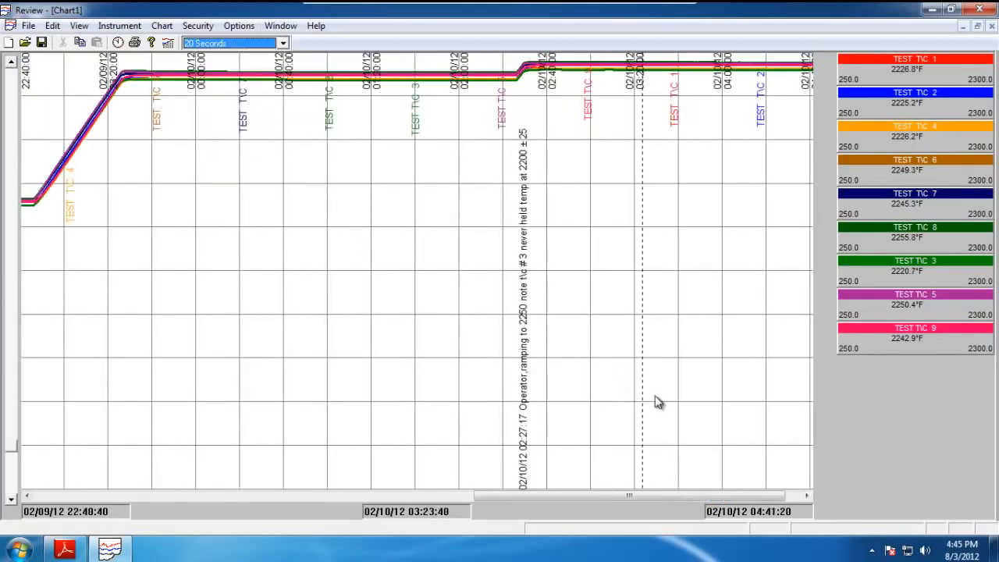
drag(758, 499, 230, 499)
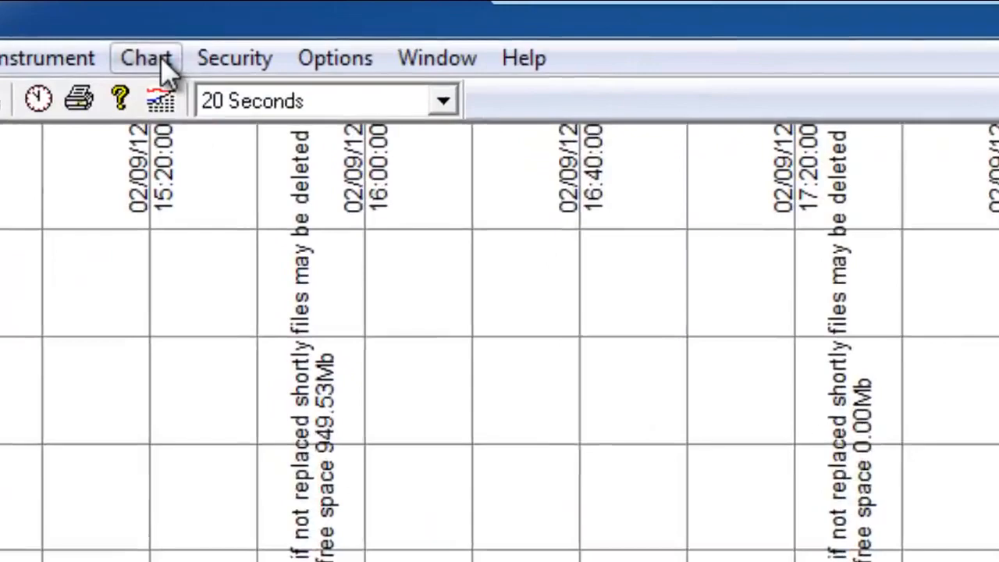
- Change Chart1's current mode to Chart + Replay in the chart setup
click(163, 27)
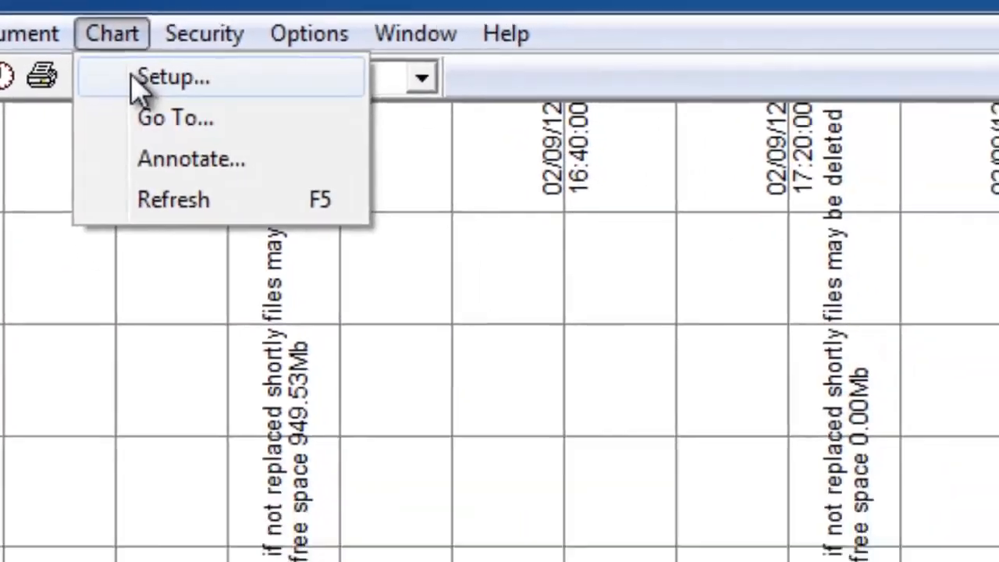
click(187, 125)
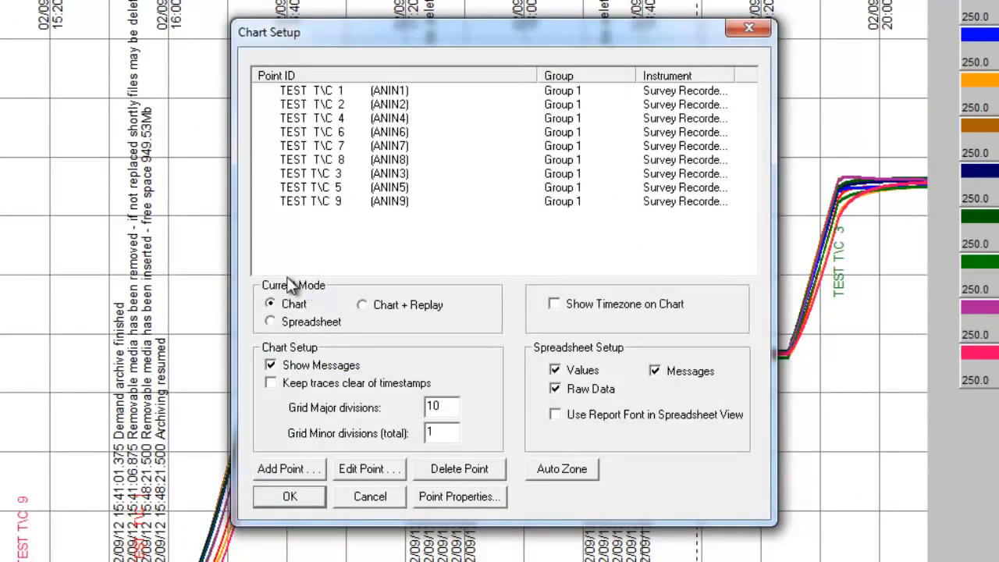
click(361, 305)
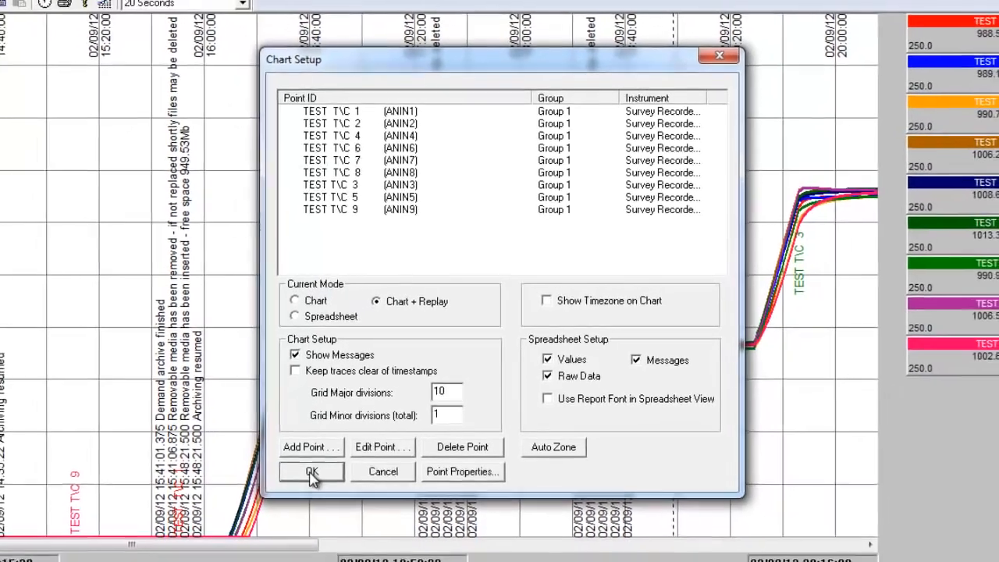
click(289, 492)
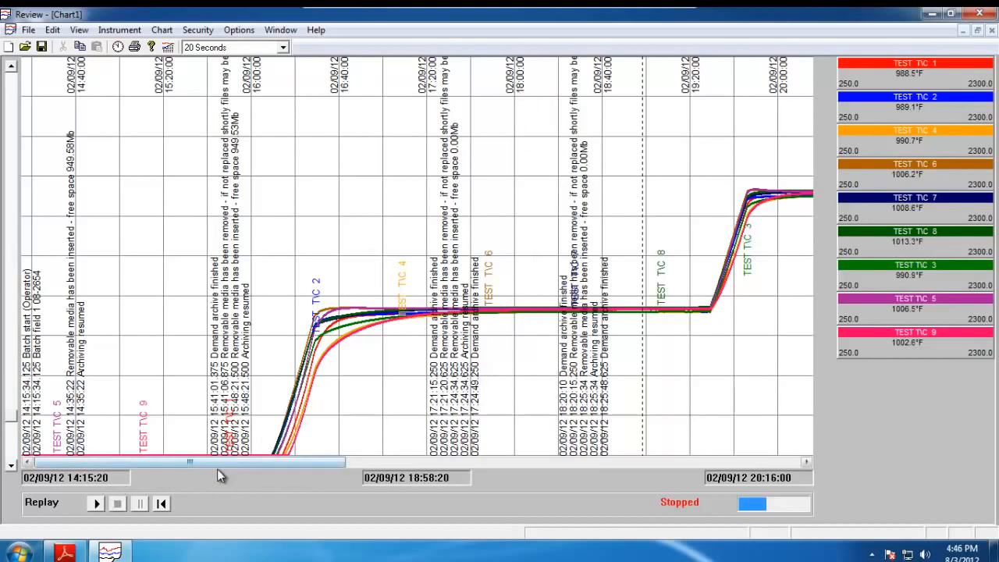
- Place the chart cursor at the start of the first temperature ramp and set the chart interval to 2 Seconds
drag(229, 466, 272, 466)
click(164, 396)
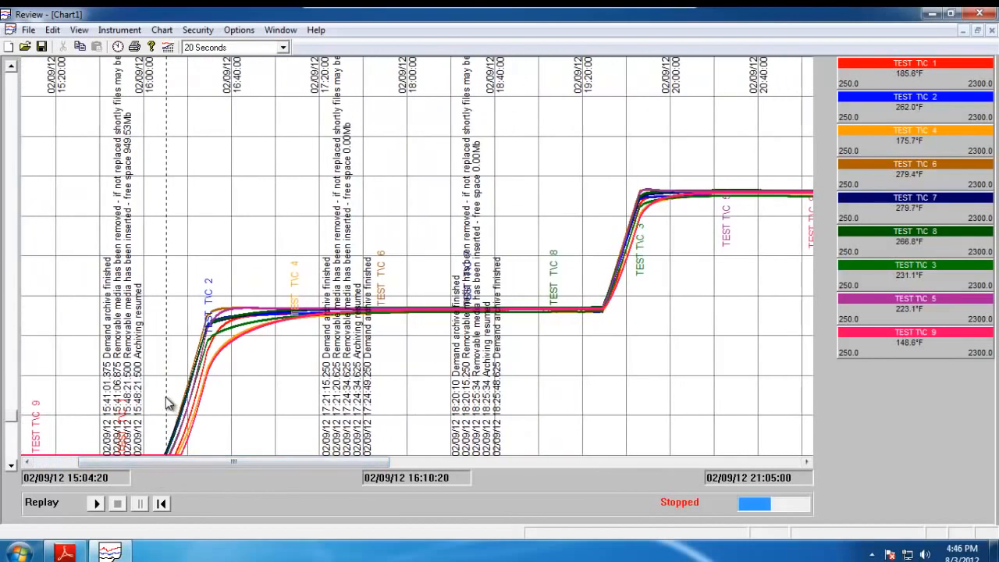
click(279, 47)
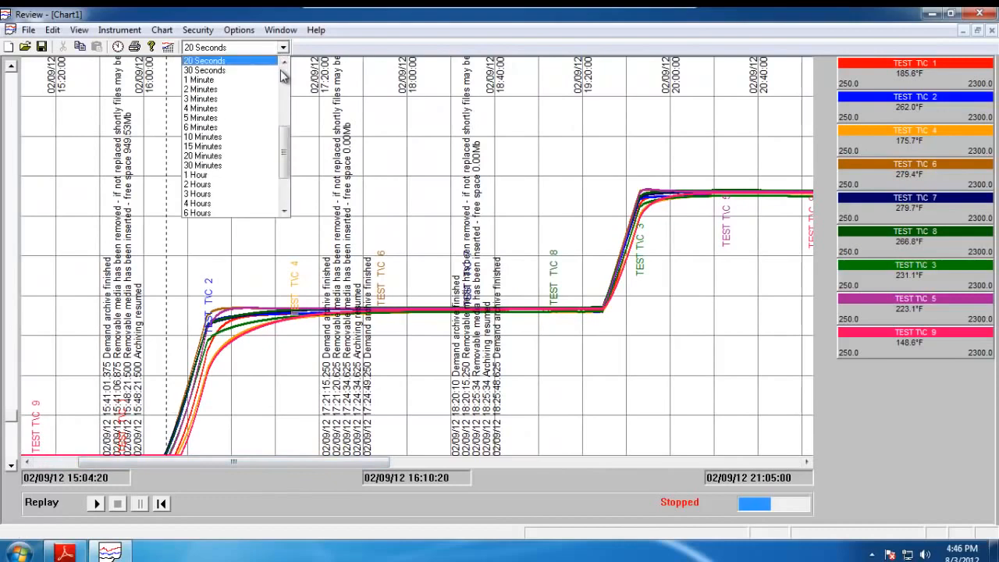
click(286, 78)
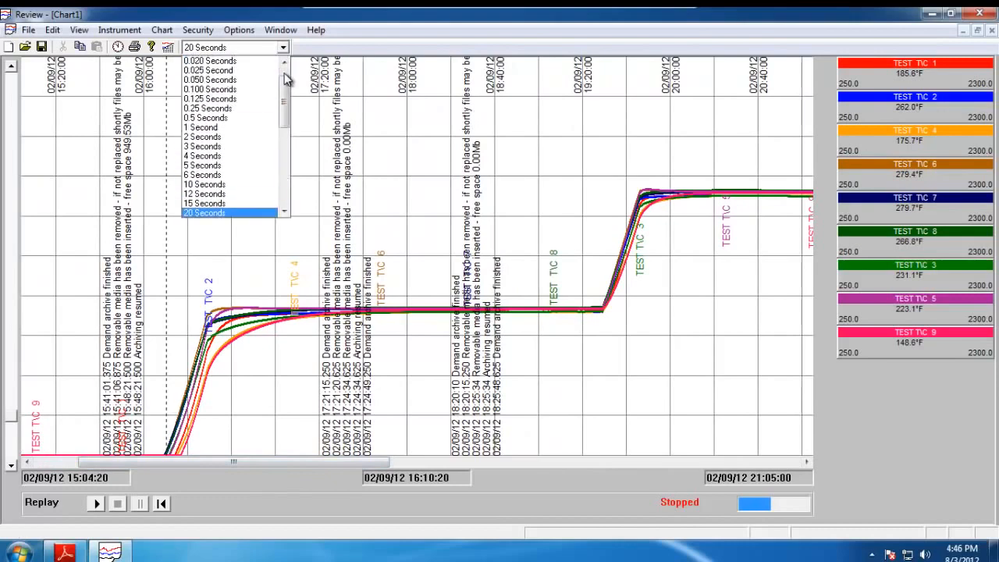
click(222, 139)
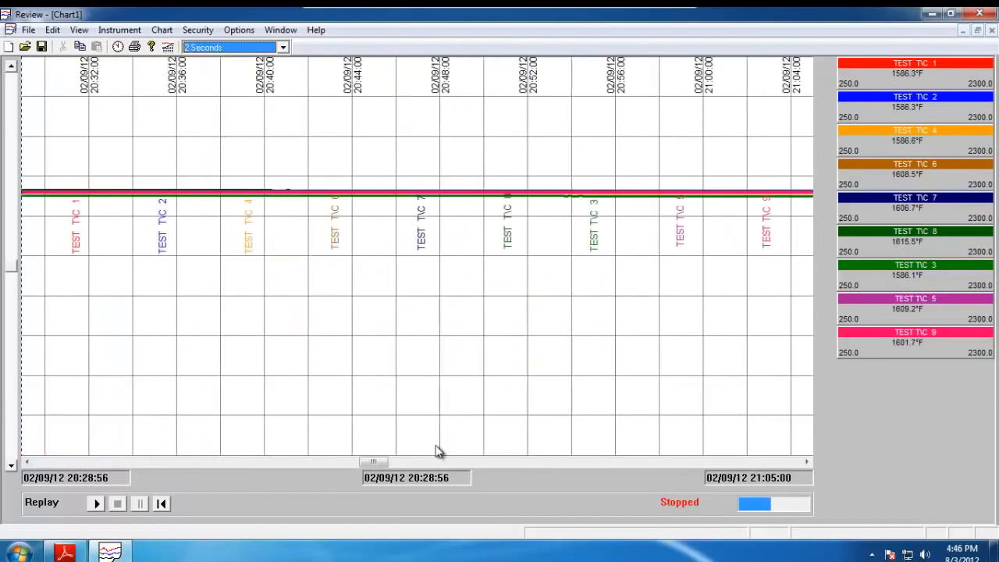
- Place the cursor just before the temperature ramp after 19:28 on 02/09/12, replay the chart from there, and stop the replay
drag(367, 464, 315, 464)
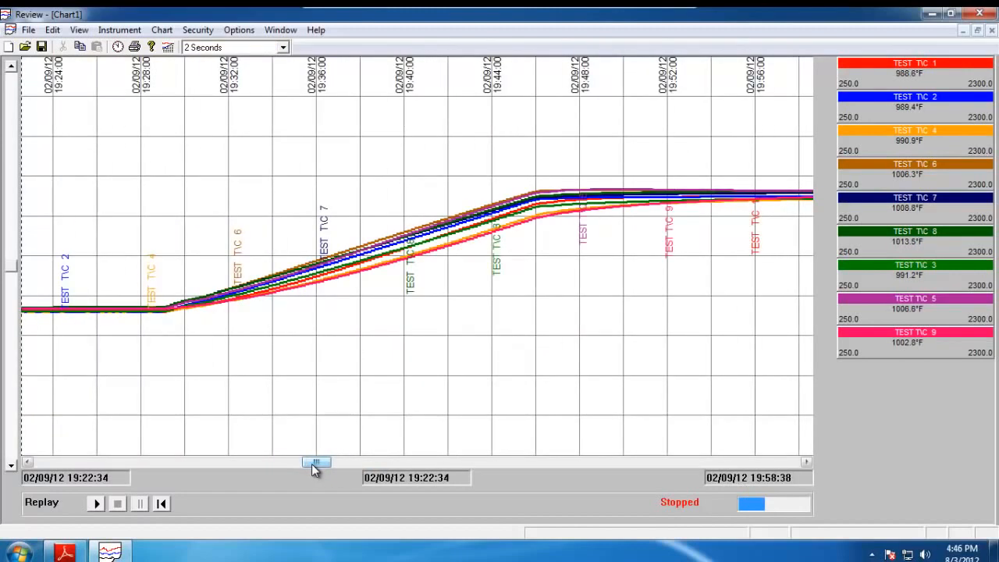
click(146, 313)
click(97, 504)
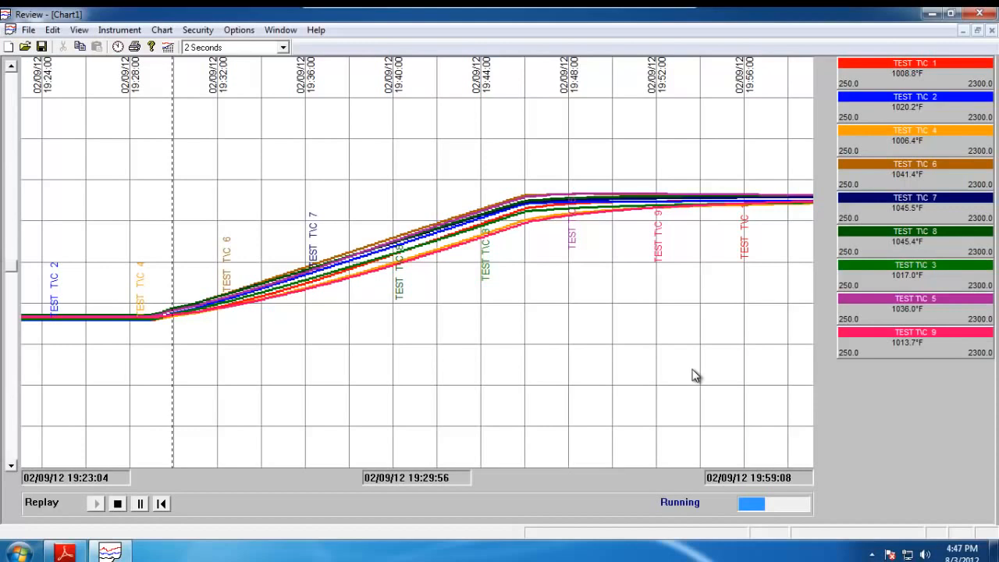
click(117, 505)
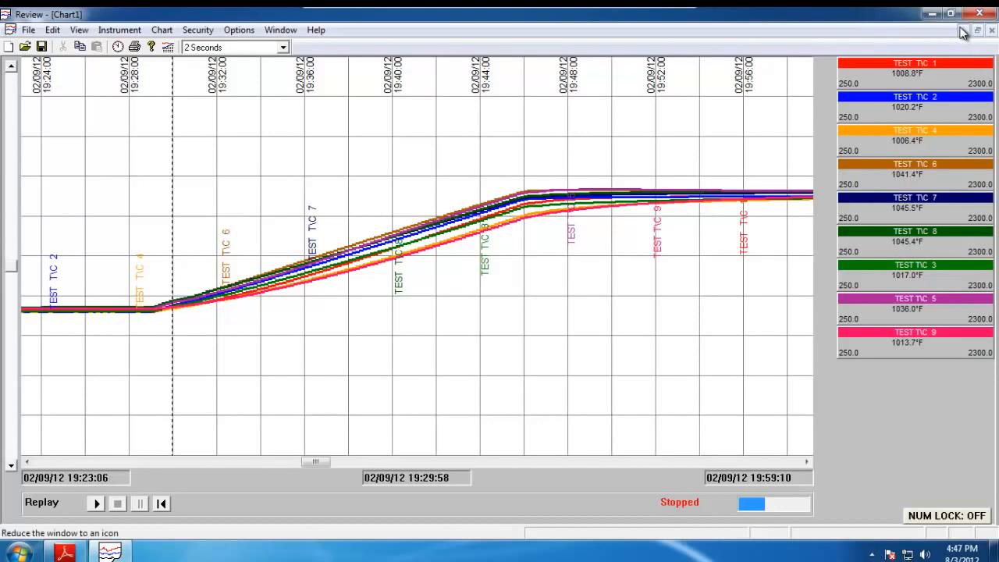
click(963, 29)
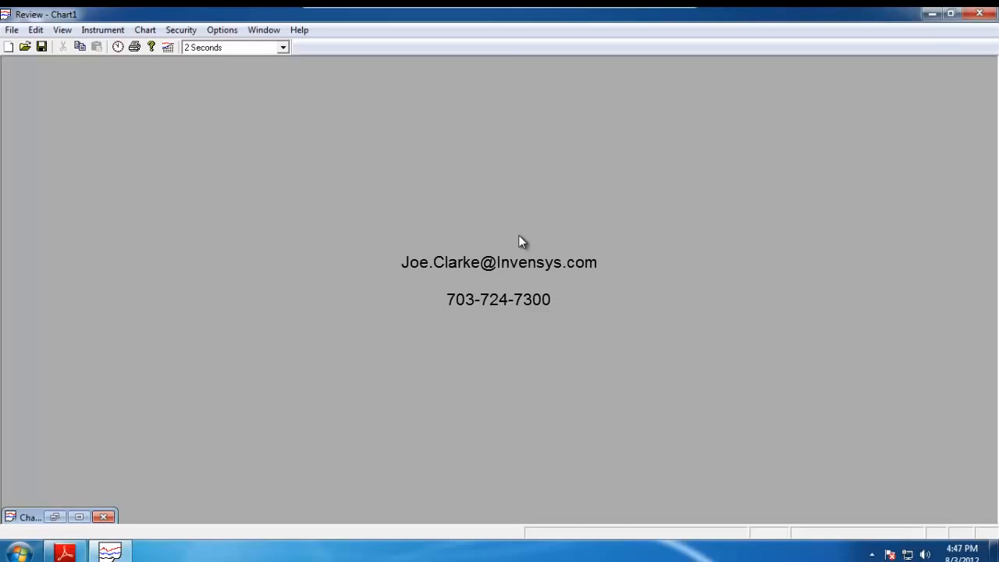
click(79, 517)
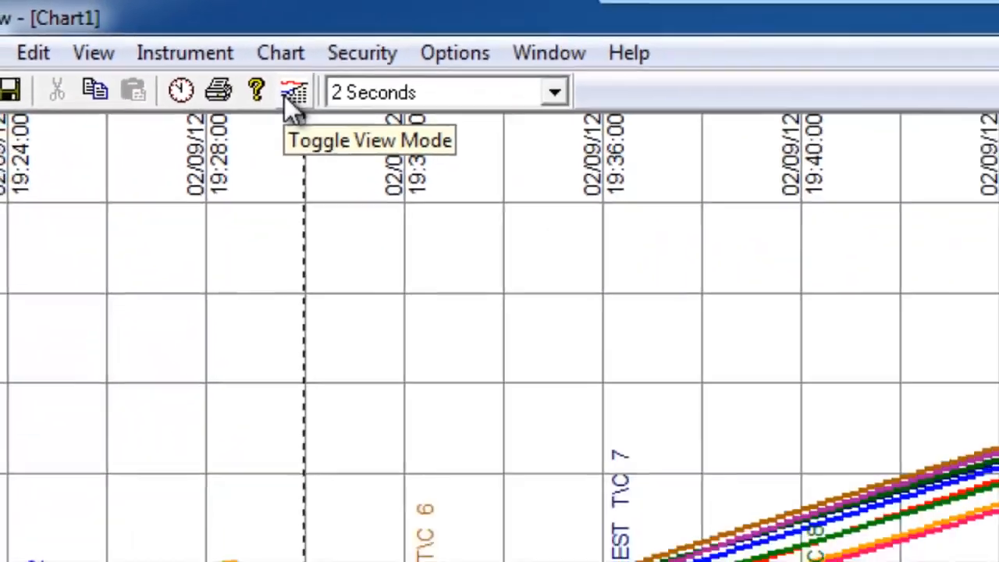
- Switch Chart1 to the spreadsheet view, display the readings from about 18:20 on 02/09/12, and open the print setup
click(423, 159)
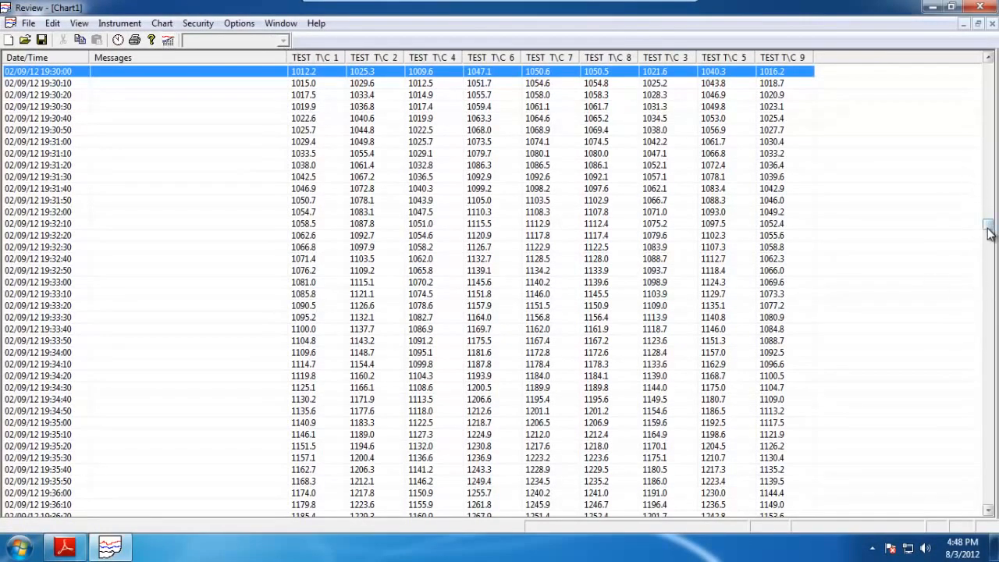
drag(988, 231, 990, 193)
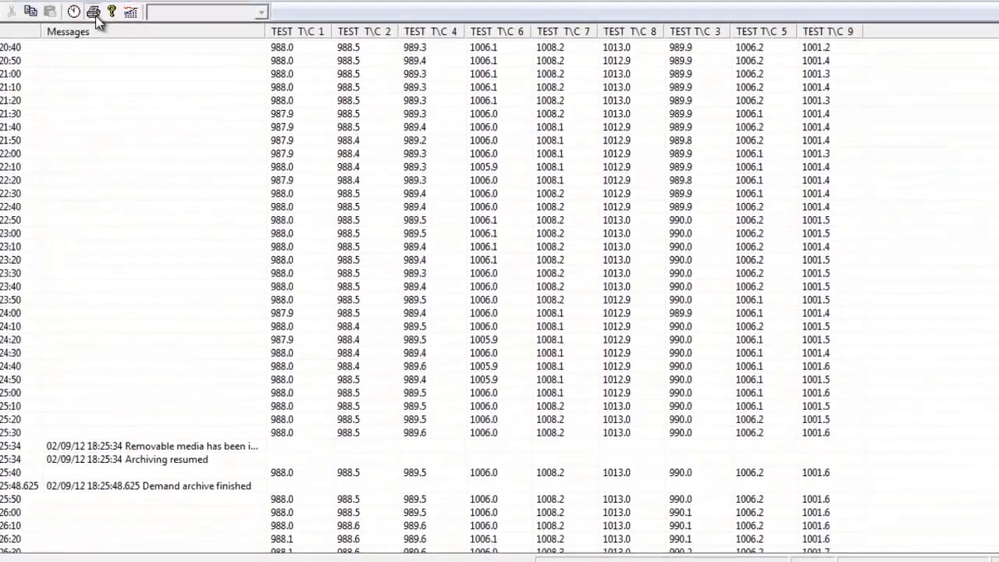
click(134, 40)
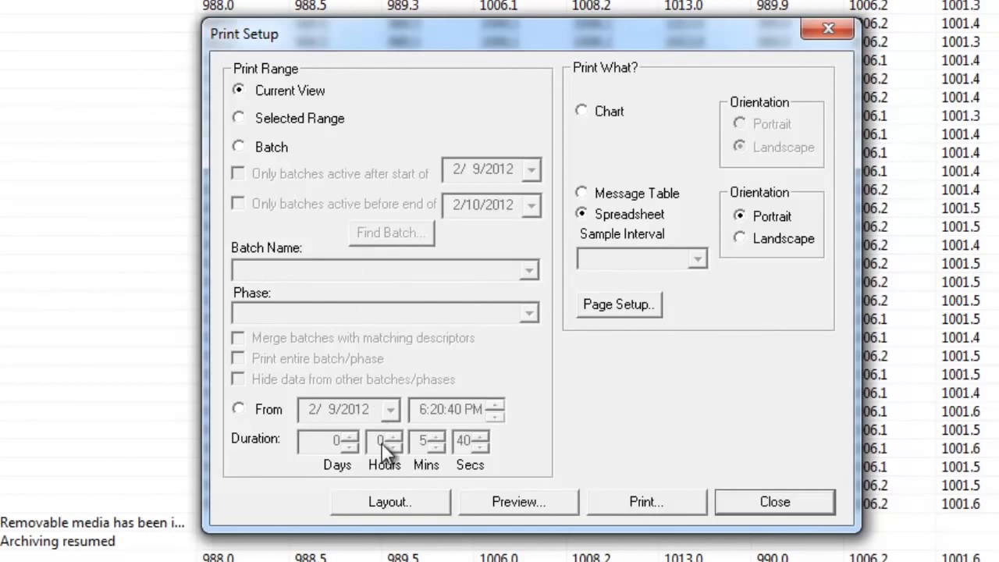
- Set the print range to batch 08-2654, preview the spreadsheet printout enlarged, and return to the print setup
click(240, 147)
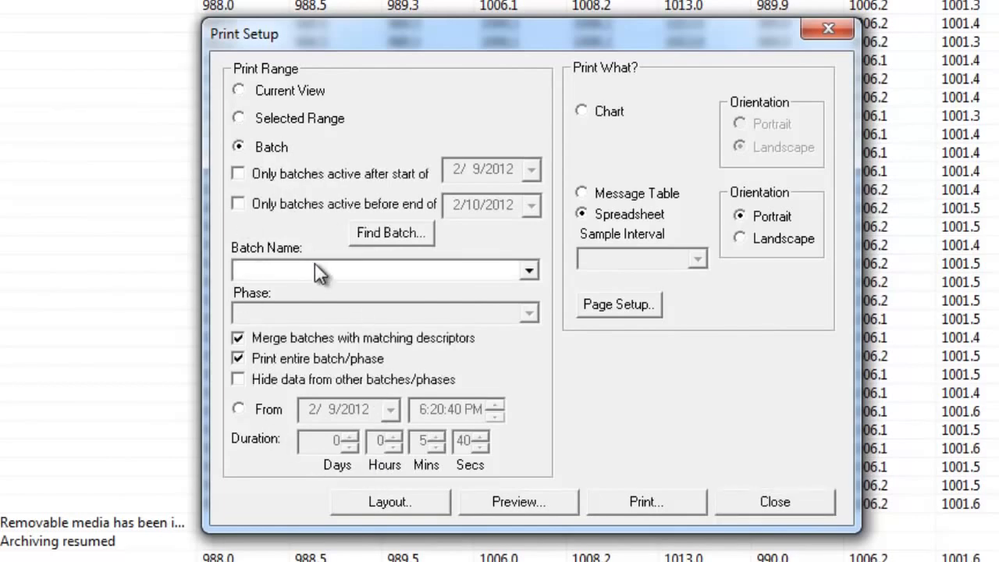
click(402, 271)
click(332, 292)
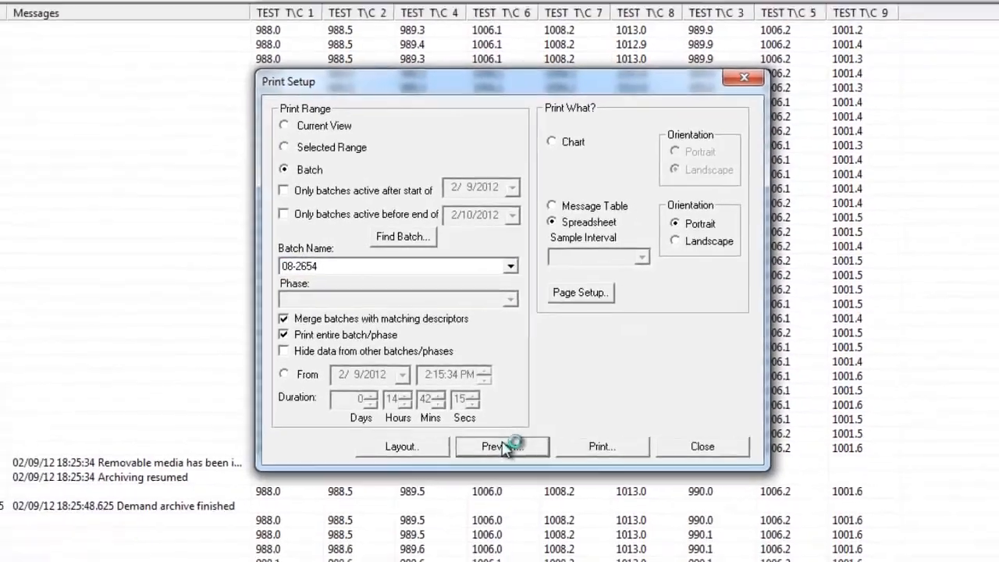
click(518, 502)
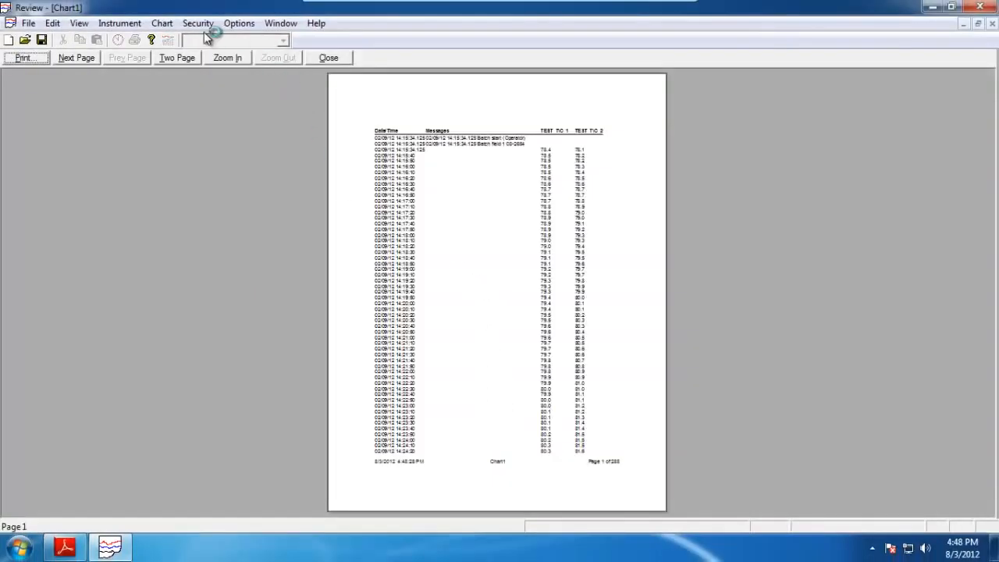
click(226, 57)
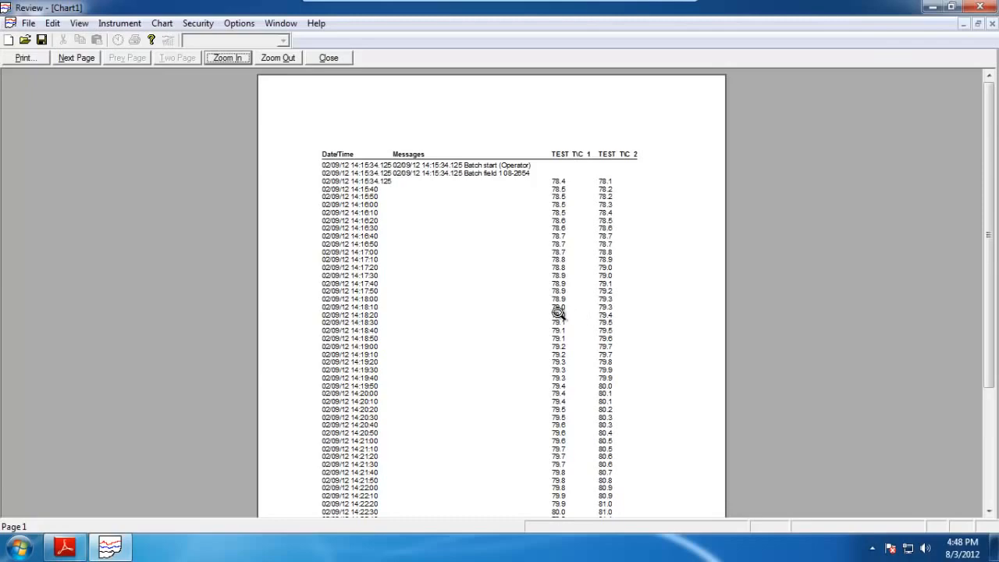
click(329, 58)
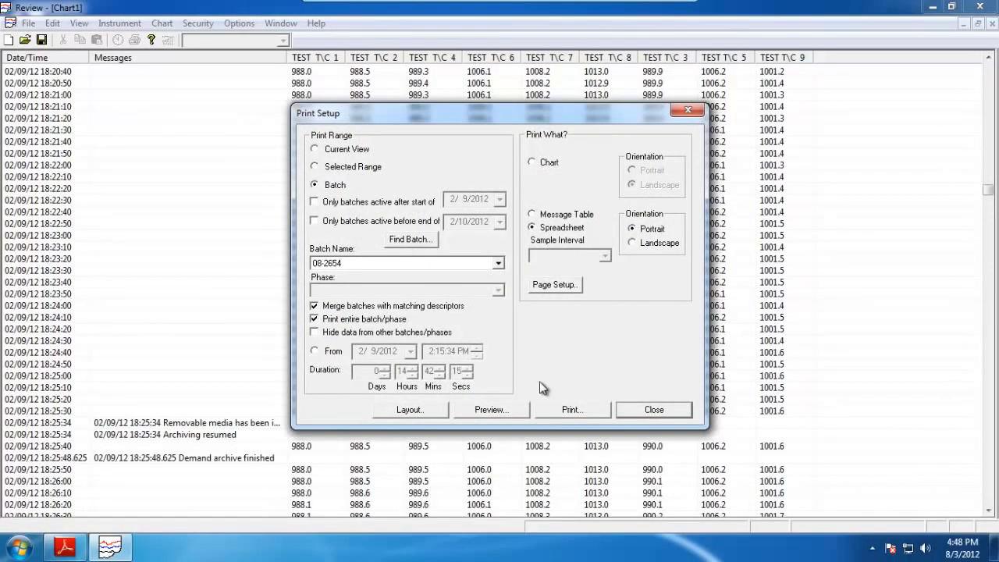
- Review the header and footer layout options for the printout, cancel them, and close the print setup without printing
click(423, 413)
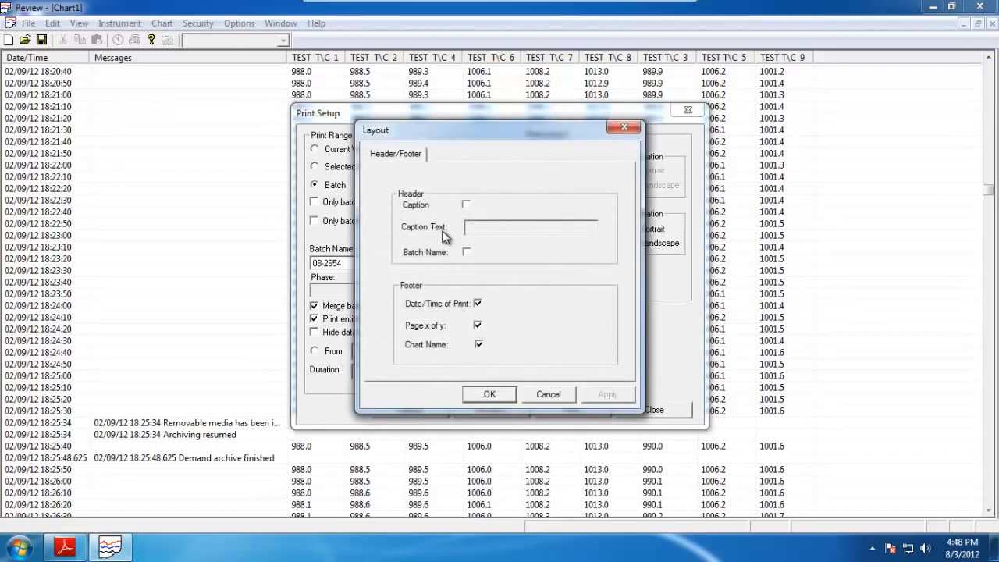
click(542, 392)
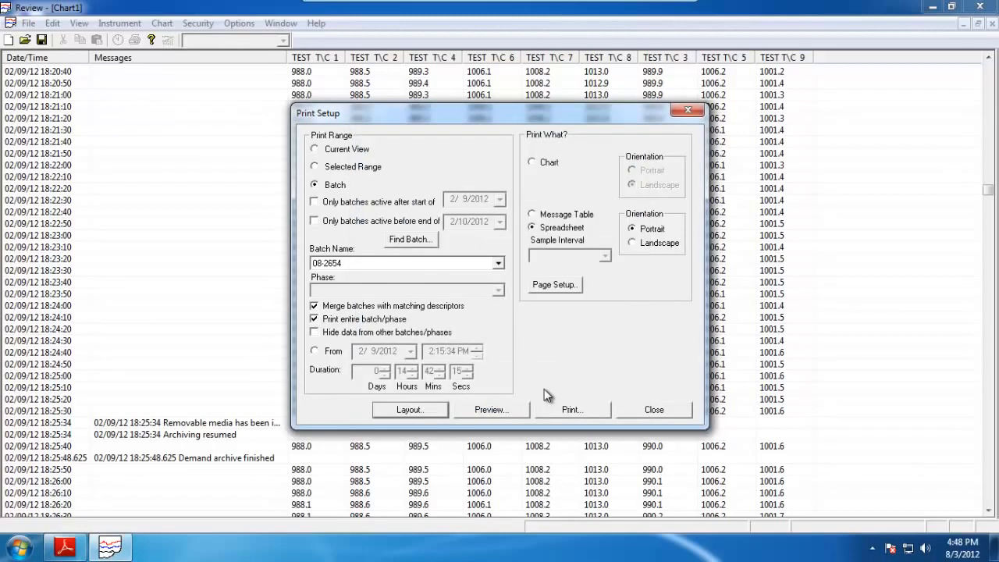
click(654, 410)
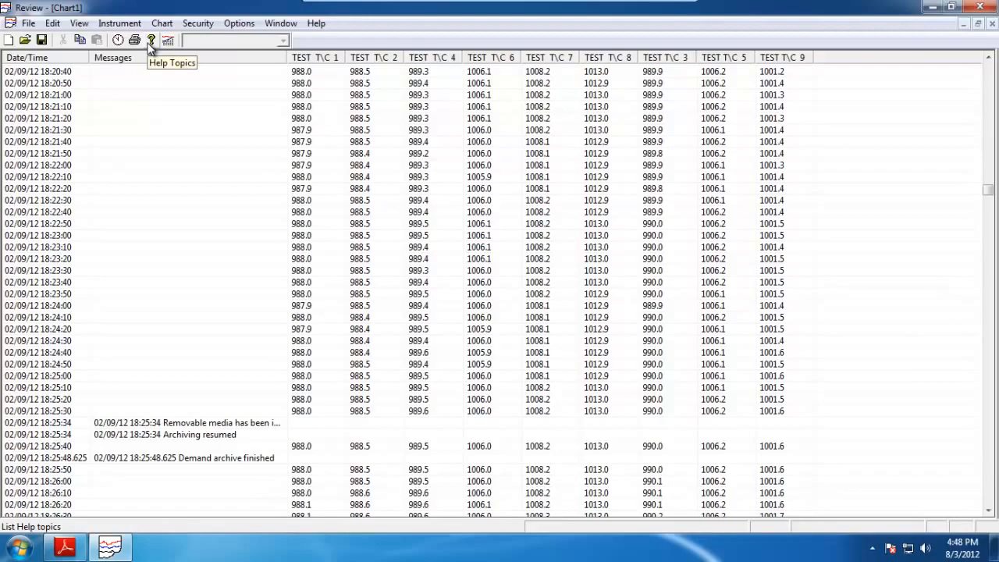
- Go back through the spreadsheet readings to the batch start at 14:15:34 on 02/09/12
scroll(537, 197, up, 15)
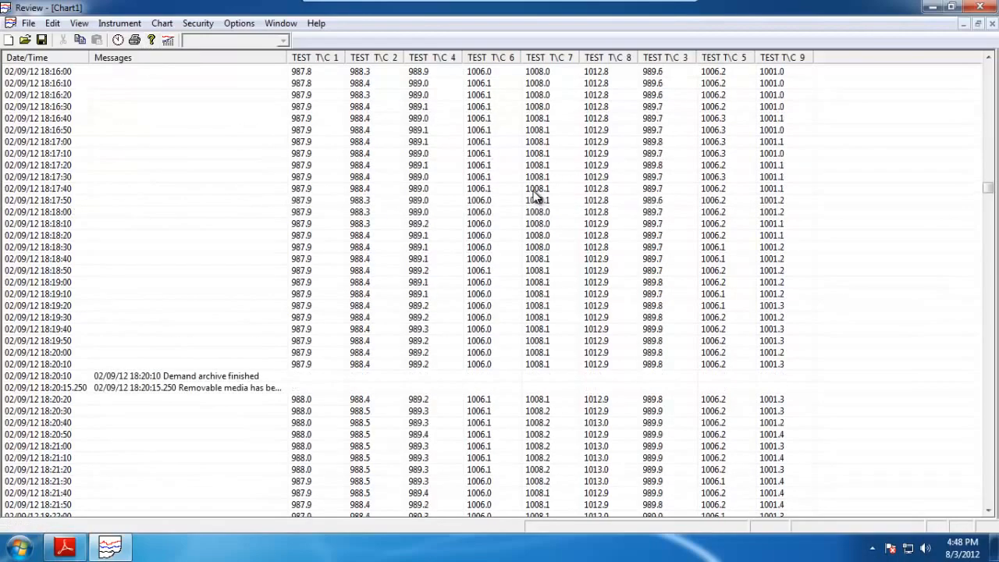
scroll(537, 197, up, 9)
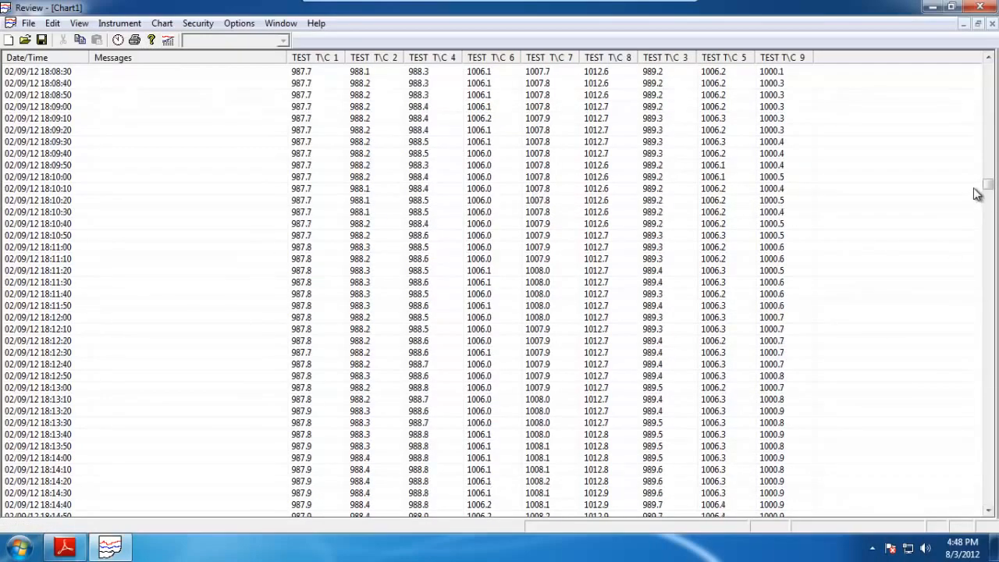
drag(988, 184, 995, 71)
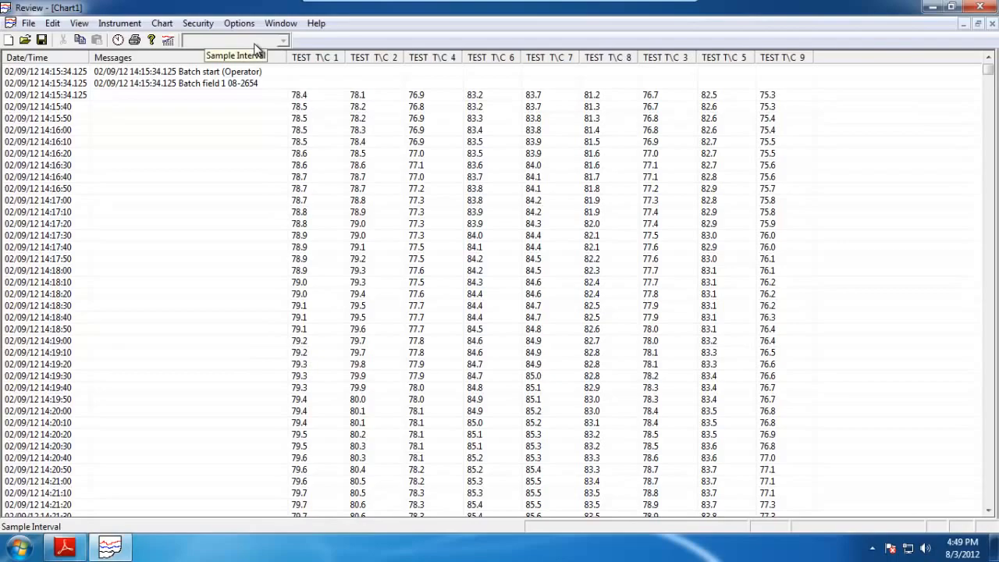
click(198, 24)
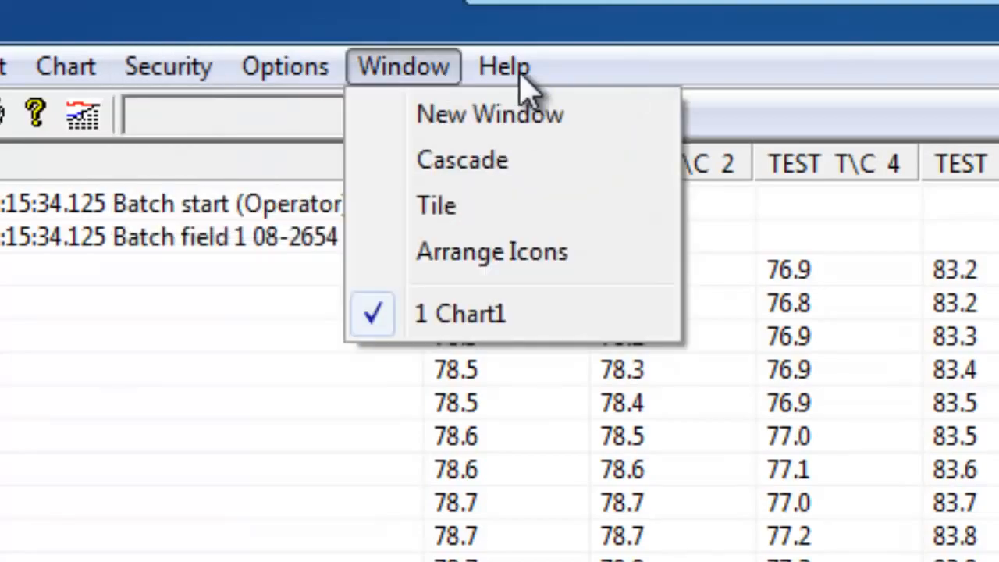
click(853, 74)
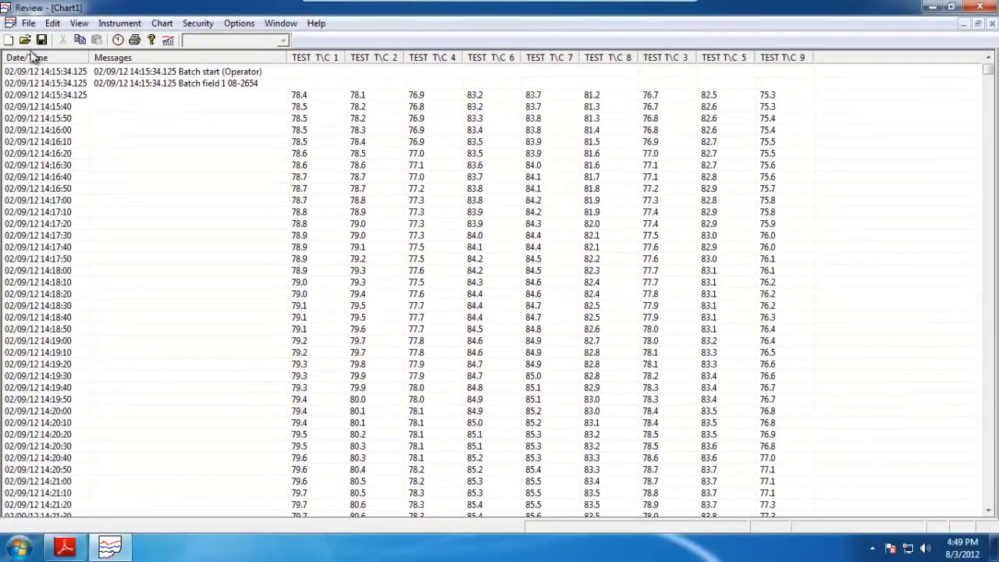
click(29, 24)
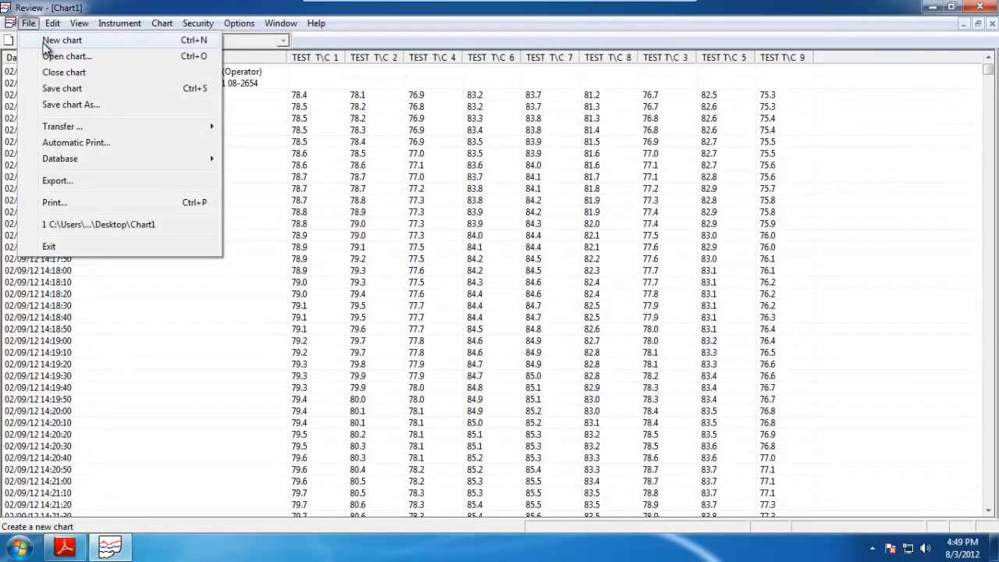
mouse_move(78, 131)
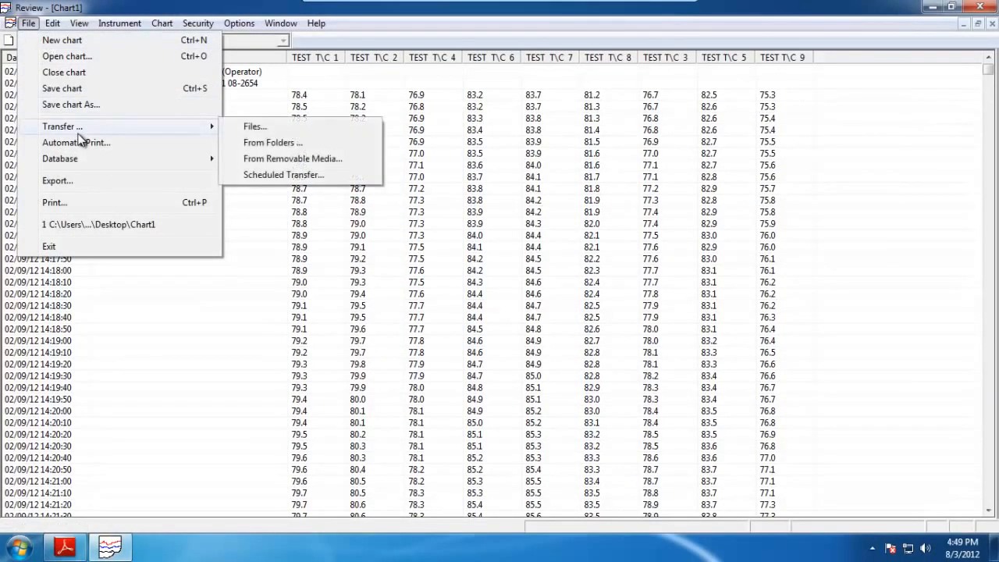
click(370, 35)
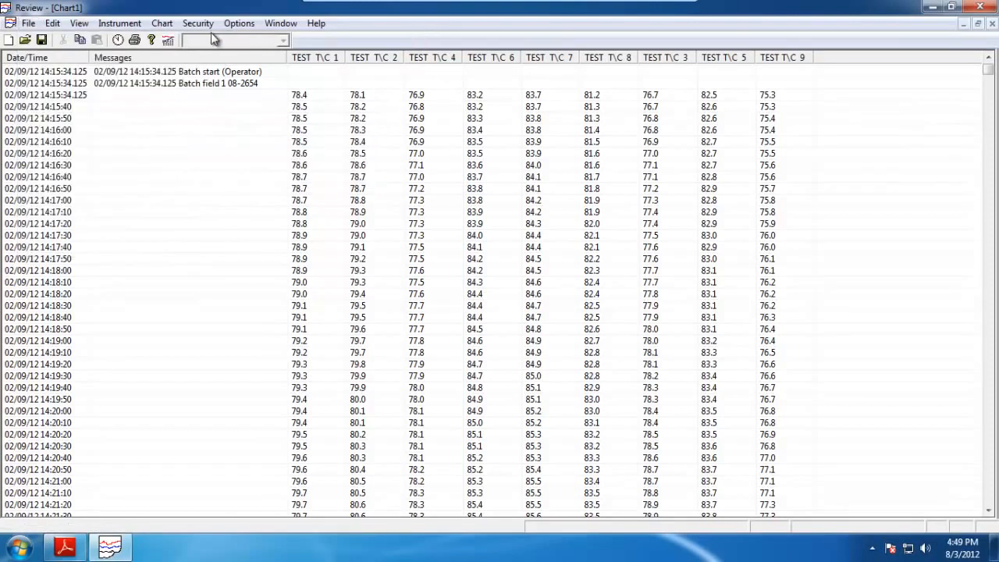
click(210, 24)
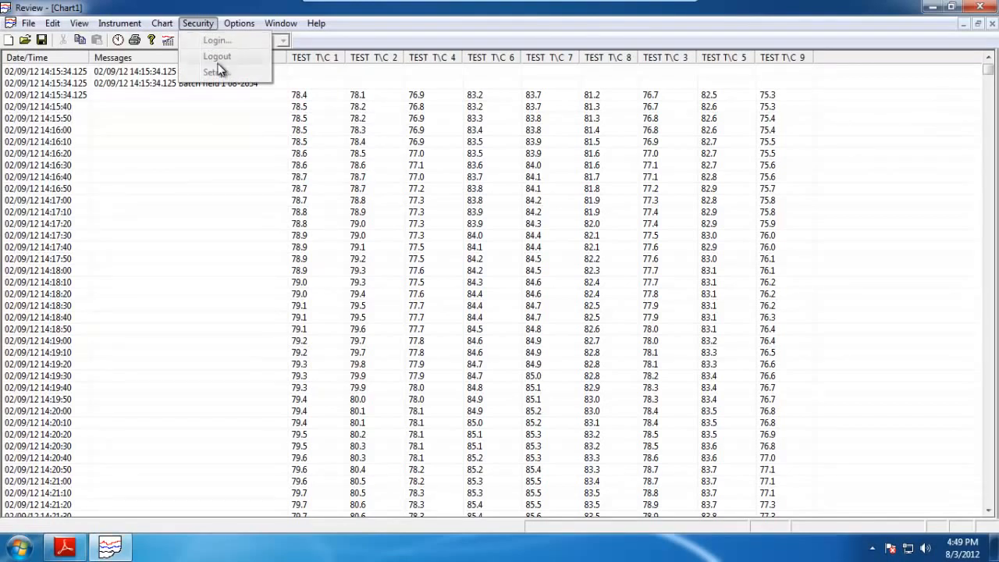
- Close Chart1 so that no chart remains open in the workspace
click(991, 24)
click(506, 307)
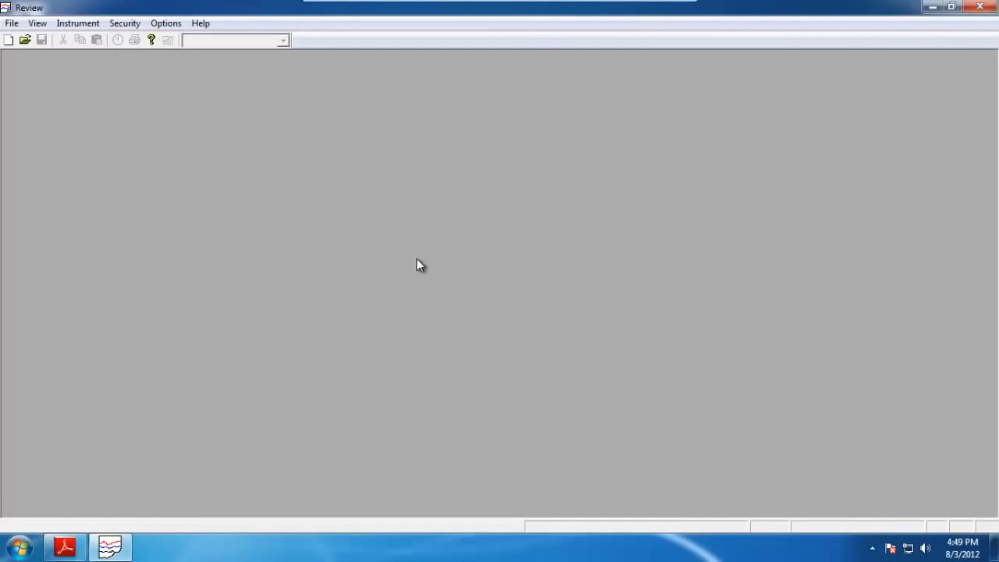
click(135, 24)
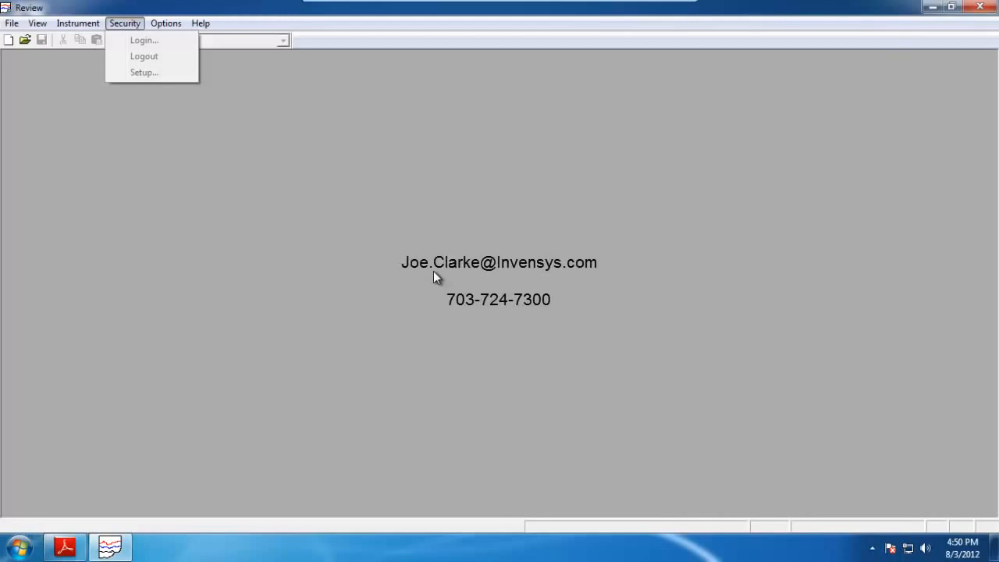
key(Escape)
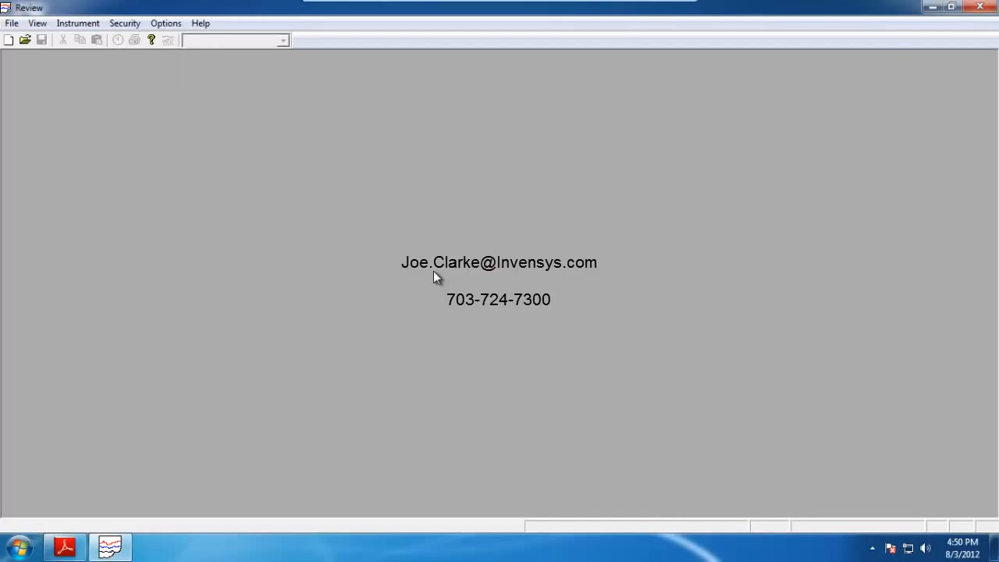